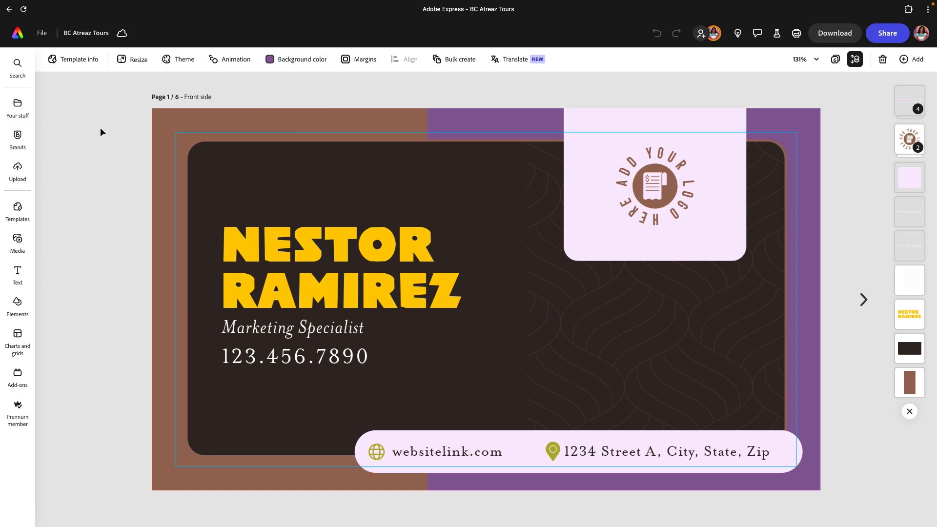
Apply the Atreaz Tours brand to the front side, reshuffling its colors and fonts to a light green panel with a red name.
mouse_move(22, 145)
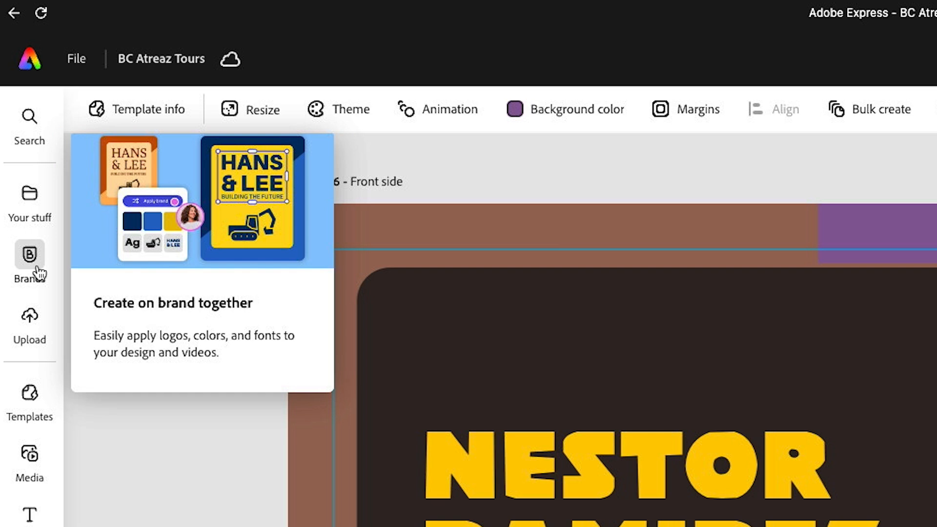
left_click(38, 271)
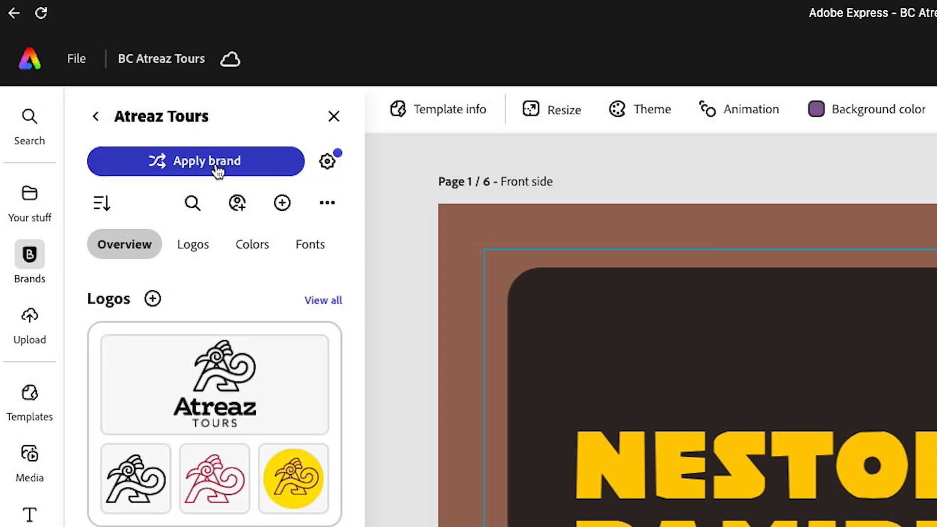
left_click(215, 168)
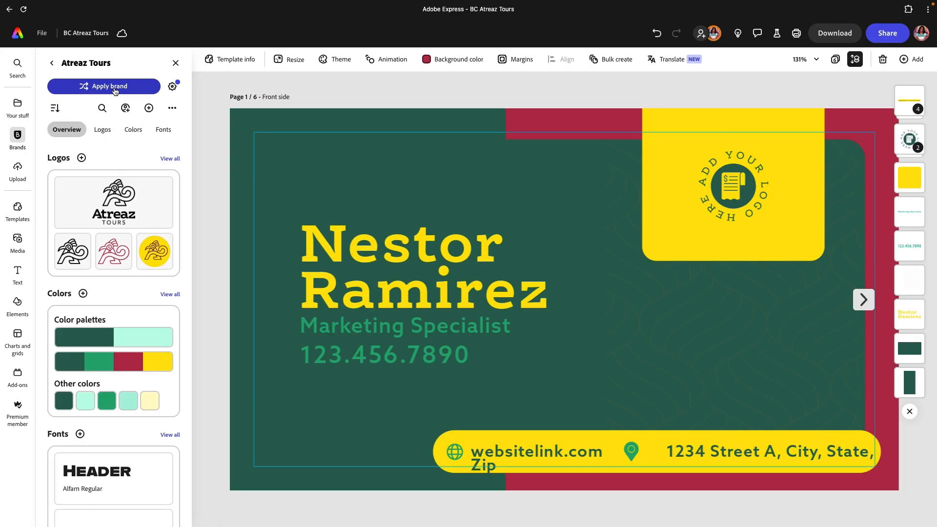
left_click(114, 86)
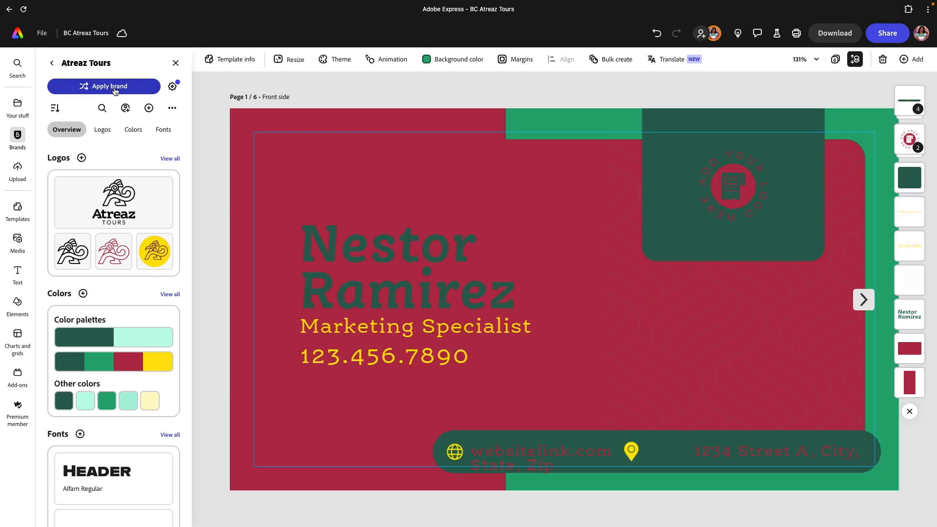
left_click(115, 91)
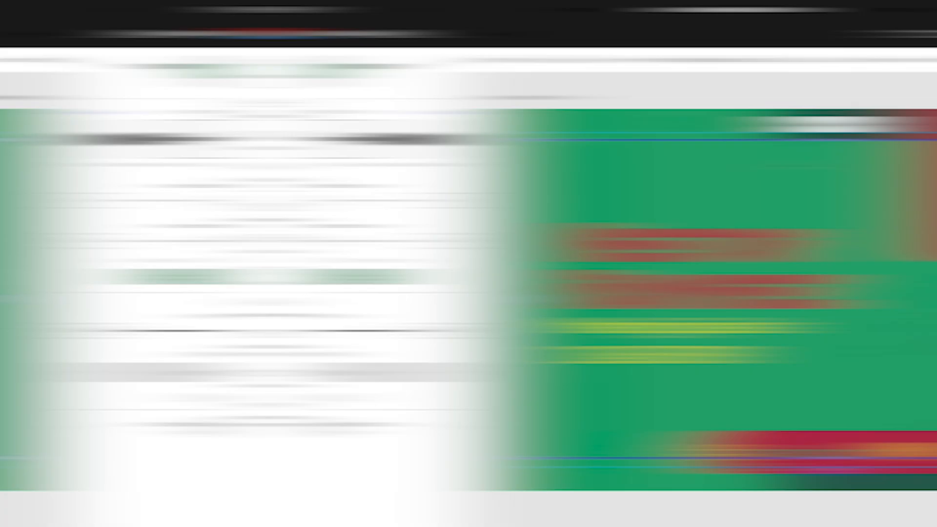
Fill the large rounded rectangle behind the name with the dark green from the Sales Palette.
left_click(364, 151)
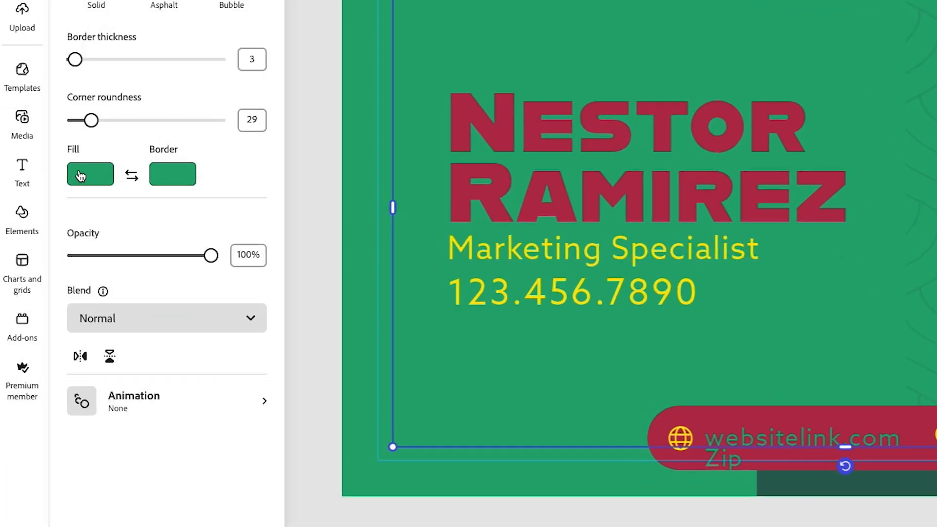
left_click(55, 276)
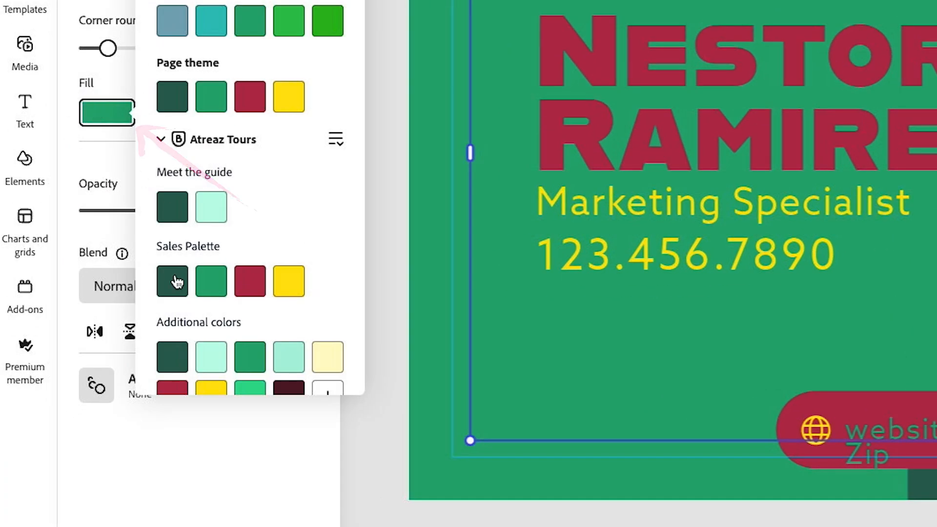
left_click(98, 369)
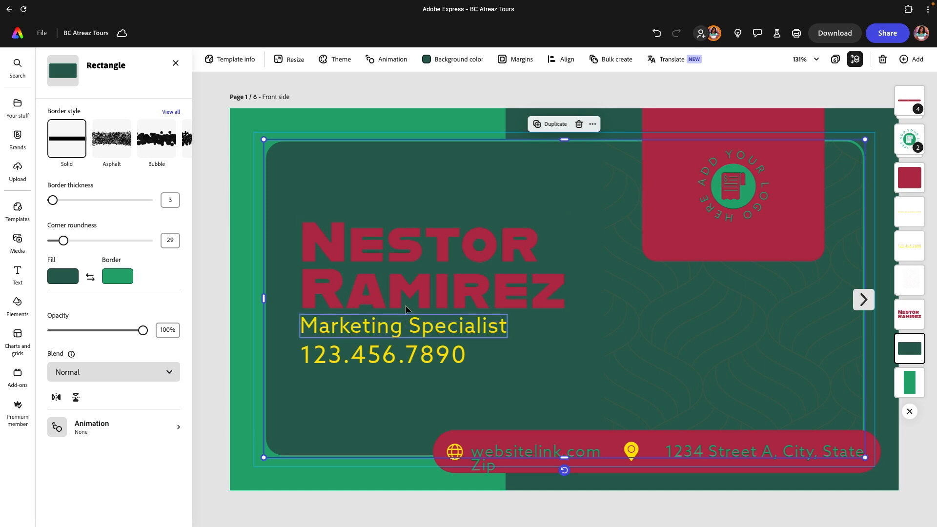
Change the cardholder name's fill to the yellow from the Sales Palette.
left_click(407, 275)
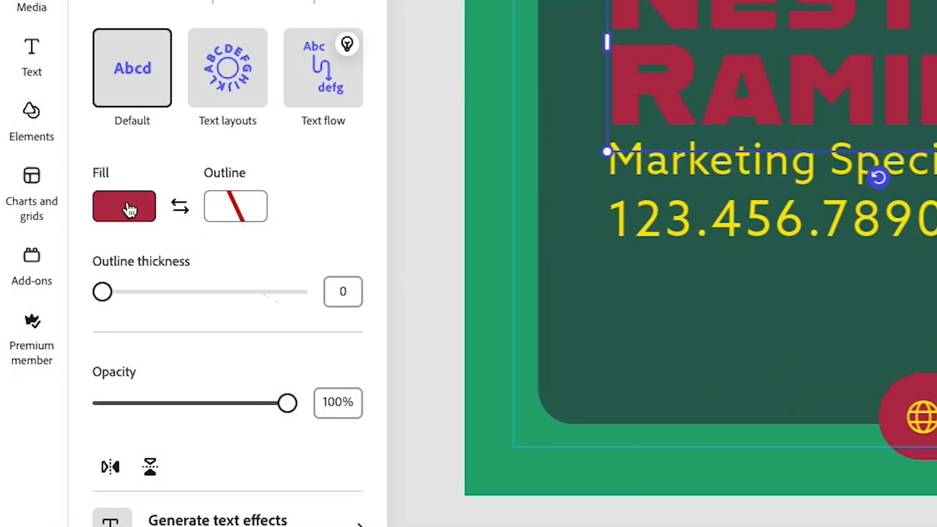
left_click(64, 350)
left_click(329, 396)
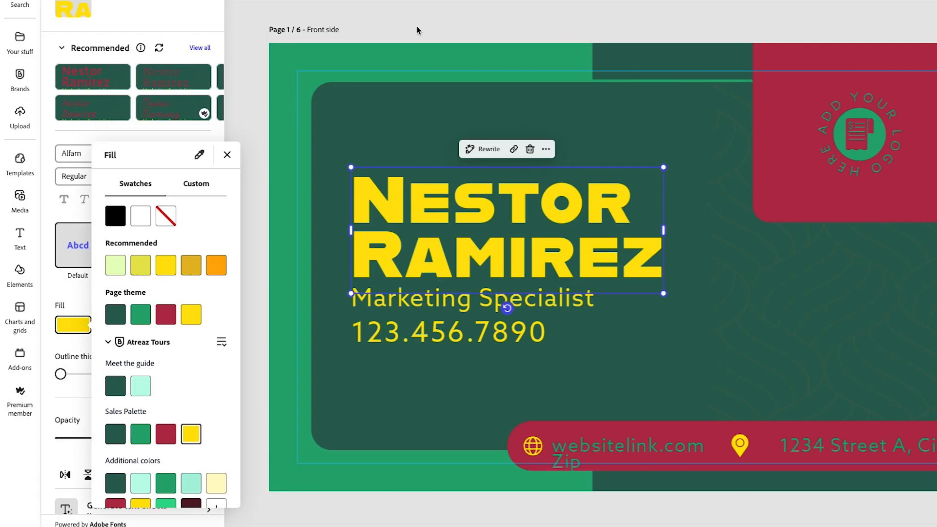
Replace the job title under the name with "Master Guide & Owner".
left_click(381, 329)
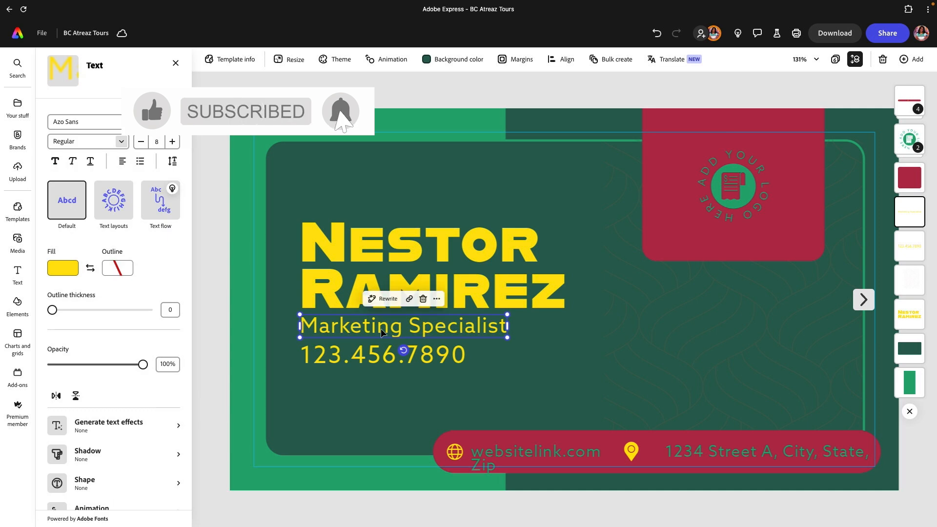
left_click(381, 327)
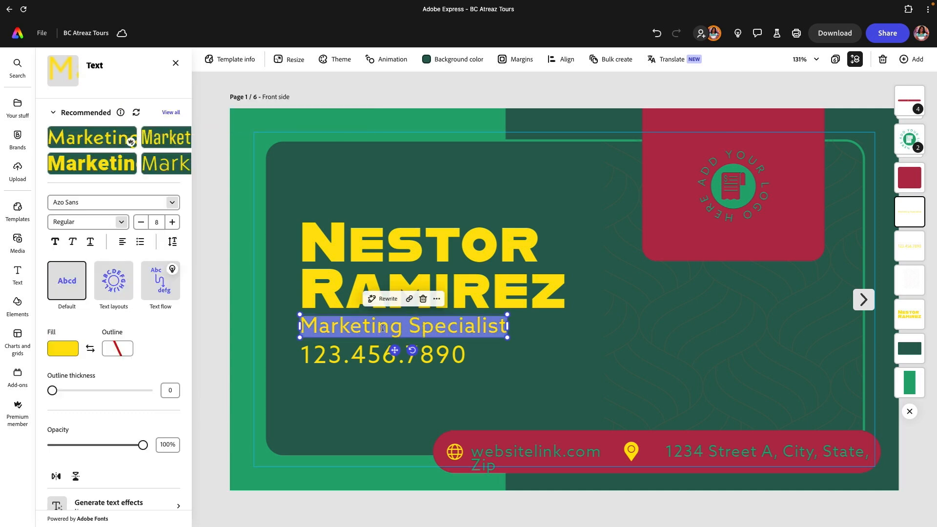
type("Master Guide")
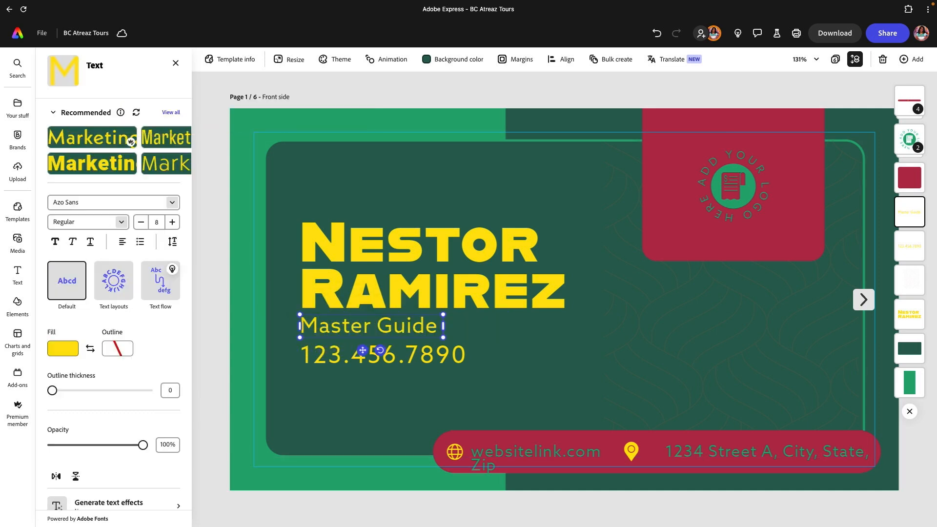
type(" & Owner")
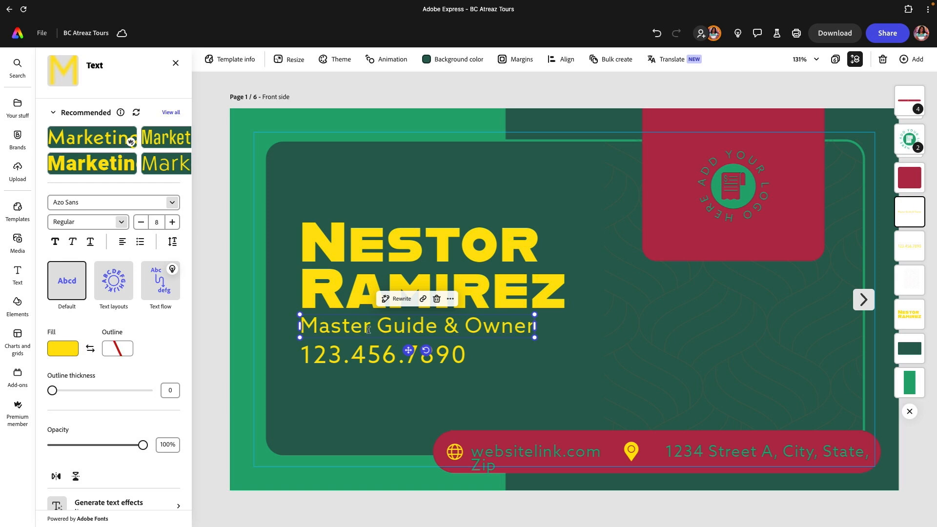
Delete the placeholder logo's circular text and receipt icon from the red logo panel.
left_click(760, 160)
left_click(752, 135)
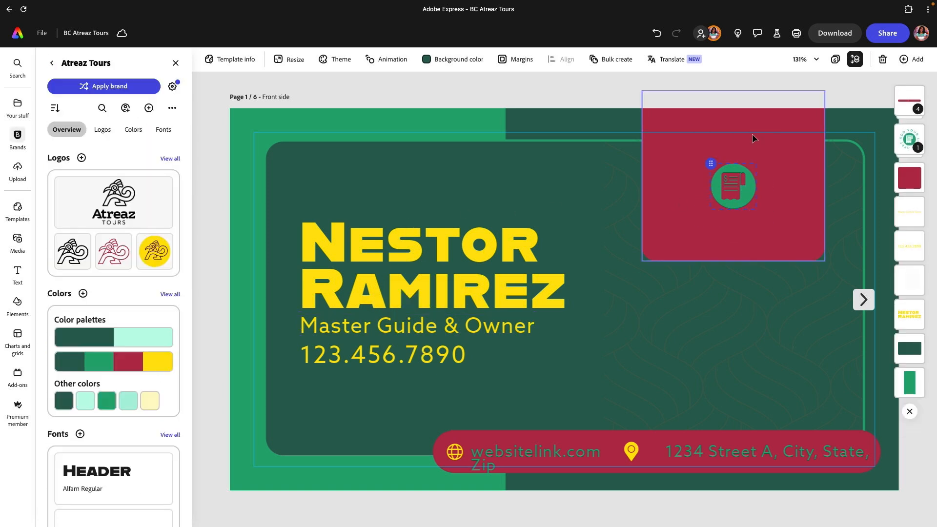
left_click(734, 163)
left_click(748, 148)
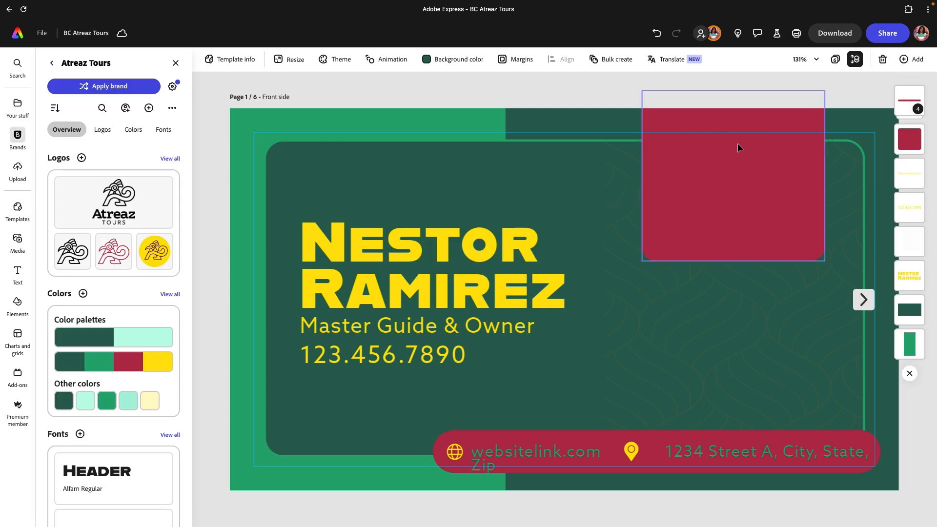
Insert the full-color Atreaz Tours brand logo, shrink it and place it on the red logo panel.
left_click(170, 158)
left_click(87, 401)
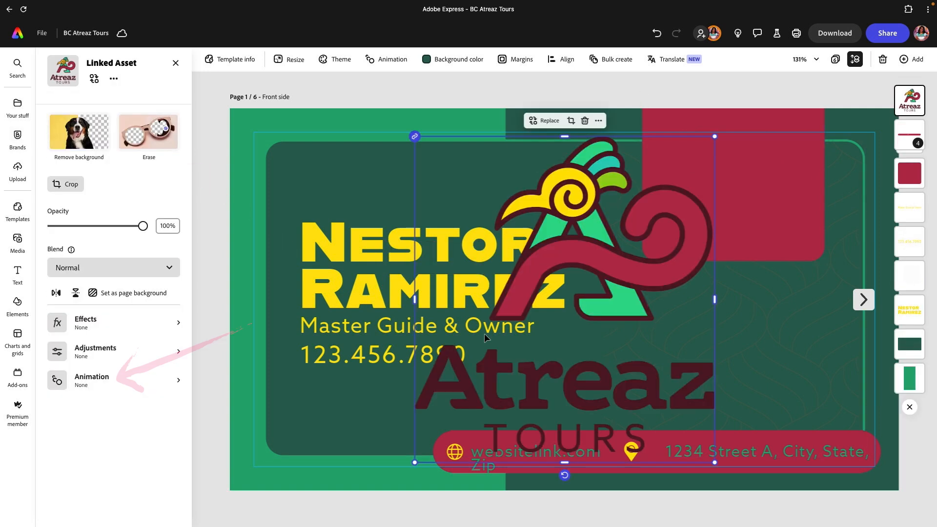
left_click_drag(414, 475, 635, 256)
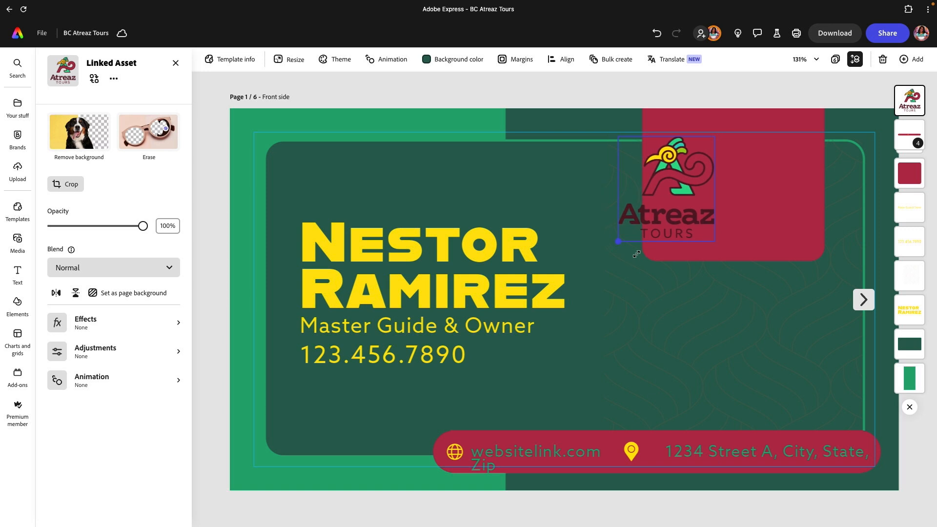
left_click_drag(690, 195, 738, 190)
Fill the logo panel with the Sales Palette yellow and shift the logo slightly to center it on the panel.
left_click(791, 115)
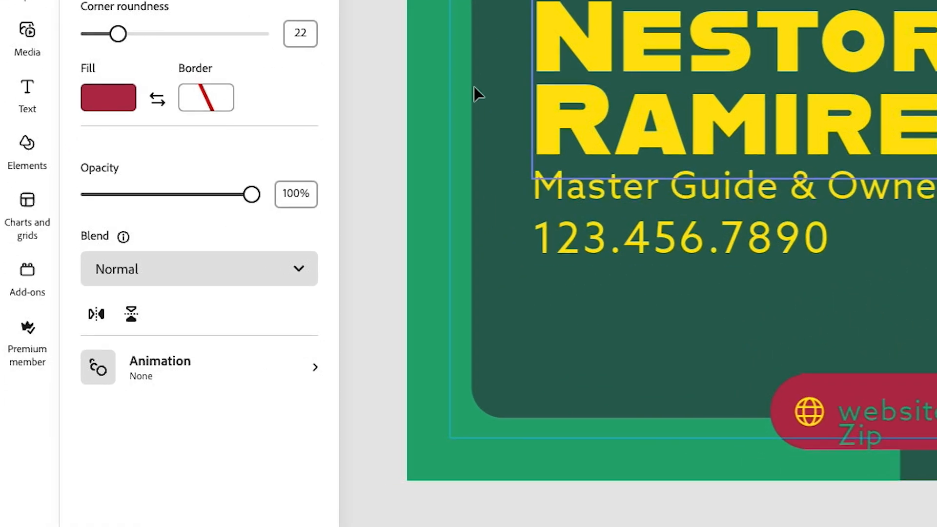
left_click(120, 98)
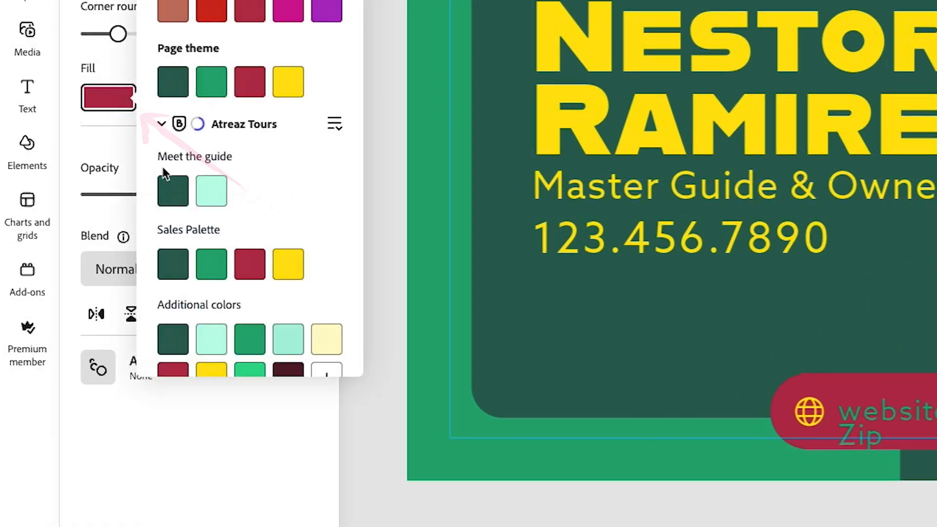
left_click(287, 264)
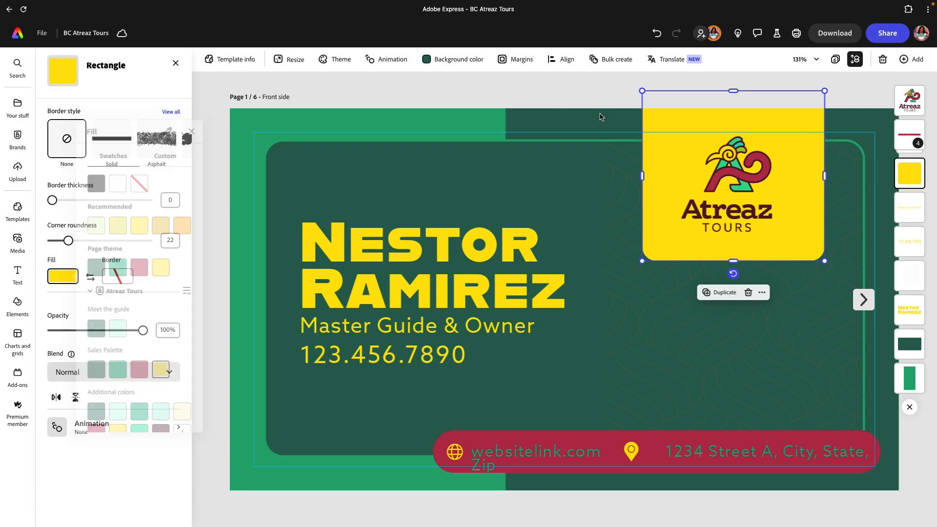
left_click(770, 144)
left_click_drag(738, 166, 741, 171)
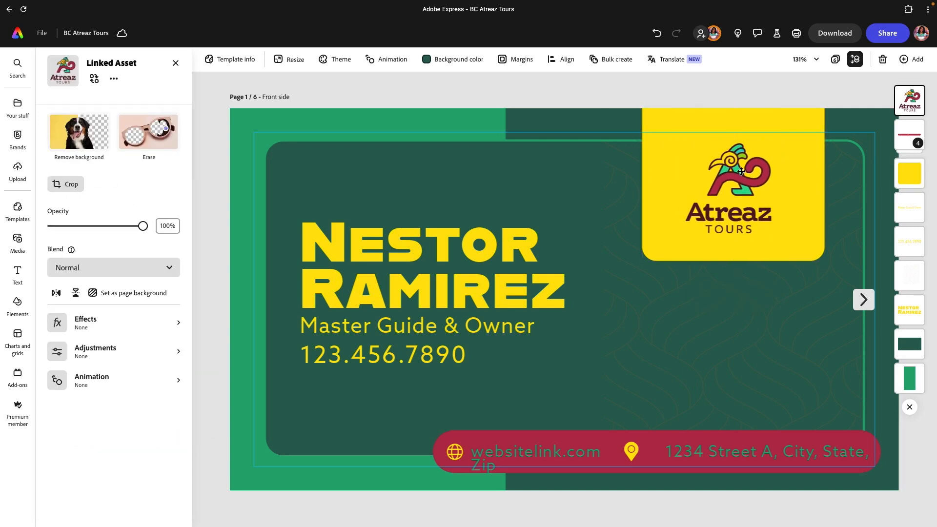
Widen the website and address text box to fit one line and tighten the gap before the address.
left_click(551, 454)
left_click_drag(874, 459, 908, 459)
left_click(669, 452)
key("shift+Left")
key("shift+Left")
key("shift+Left")
key("shift+Left")
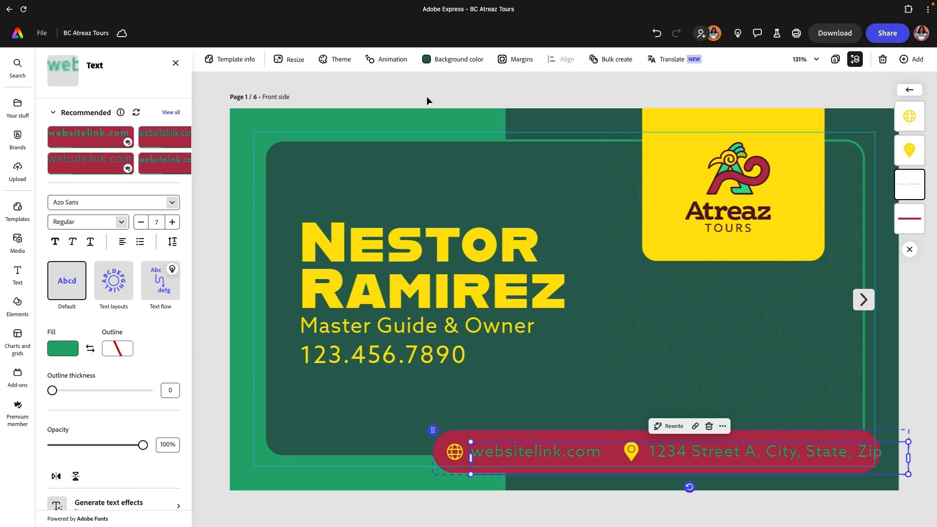
Set the front side's page background color to the red from the Sales Palette.
left_click(562, 119)
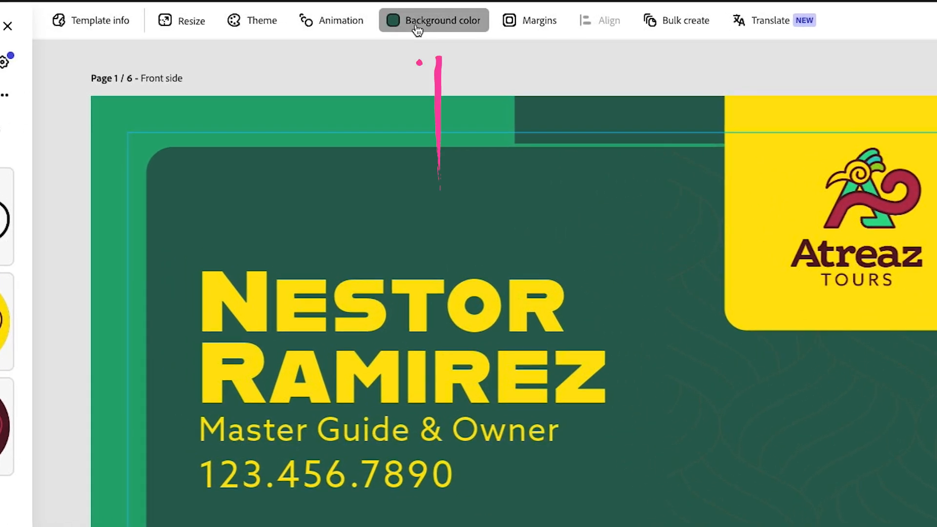
left_click(418, 30)
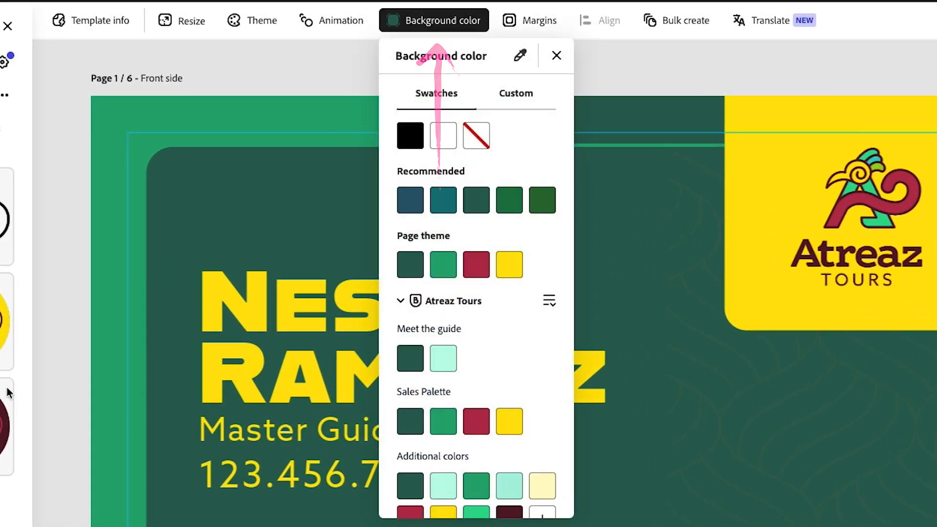
left_click(483, 424)
left_click(694, 57)
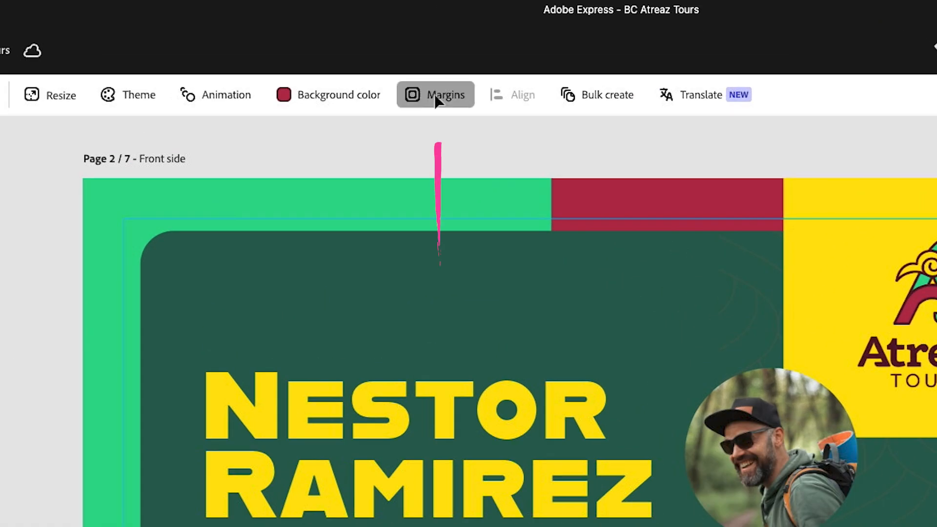
Turn off the margin guides for the business card, leaving the bleed display off.
left_click(359, 60)
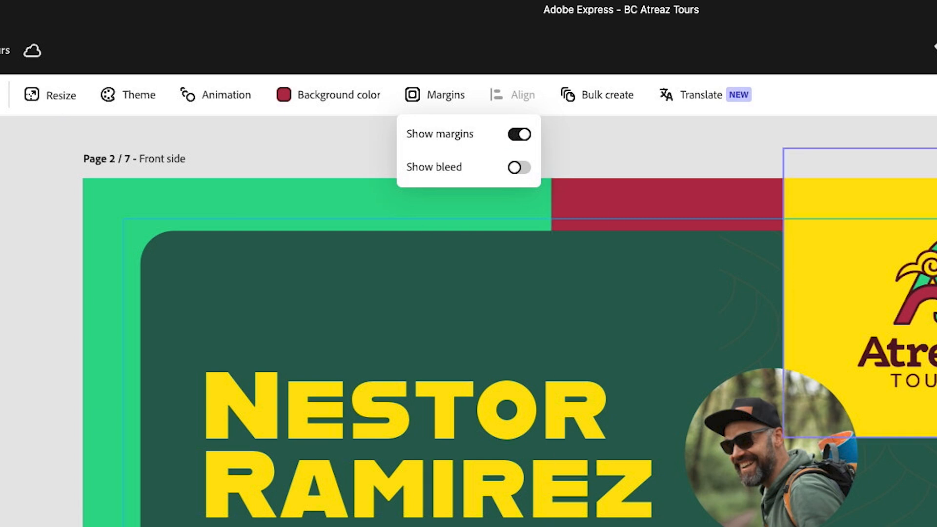
left_click(517, 136)
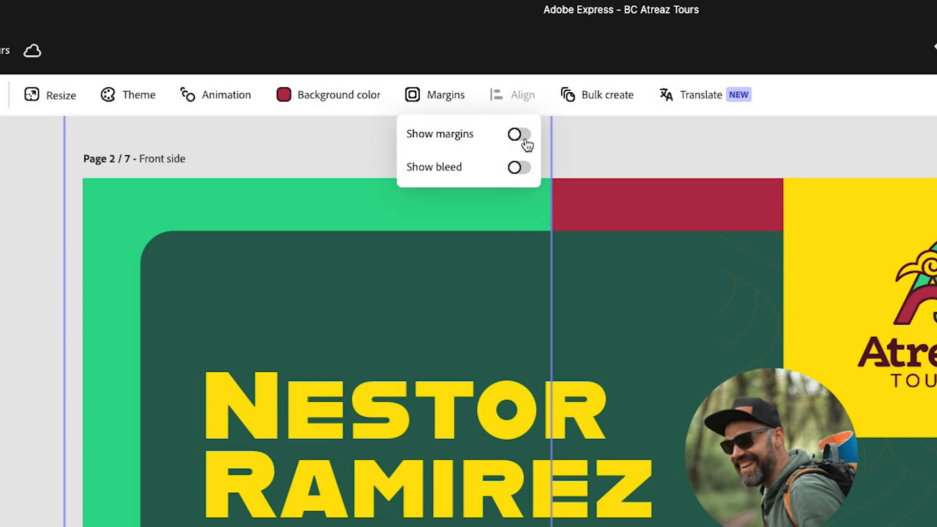
left_click(621, 137)
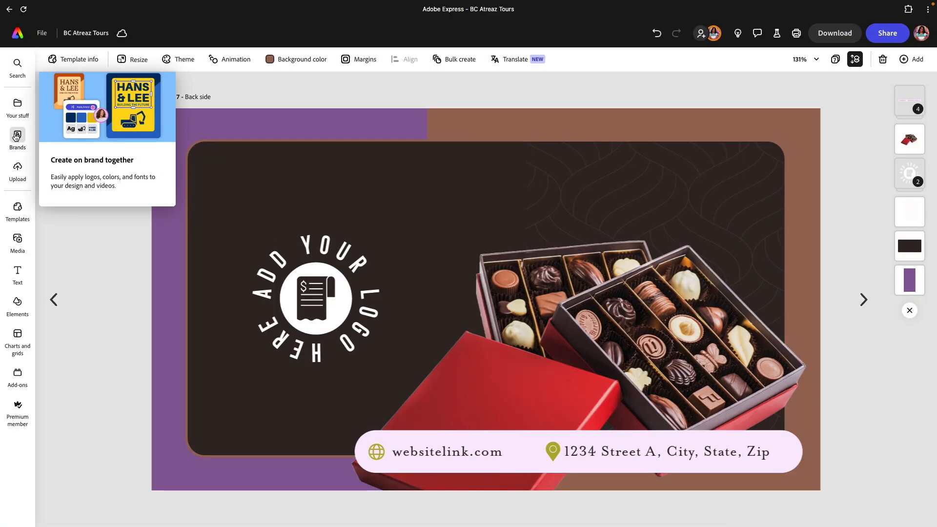
Apply the Atreaz Tours brand to the back side on page 4 and delete its chocolate box image.
left_click(22, 135)
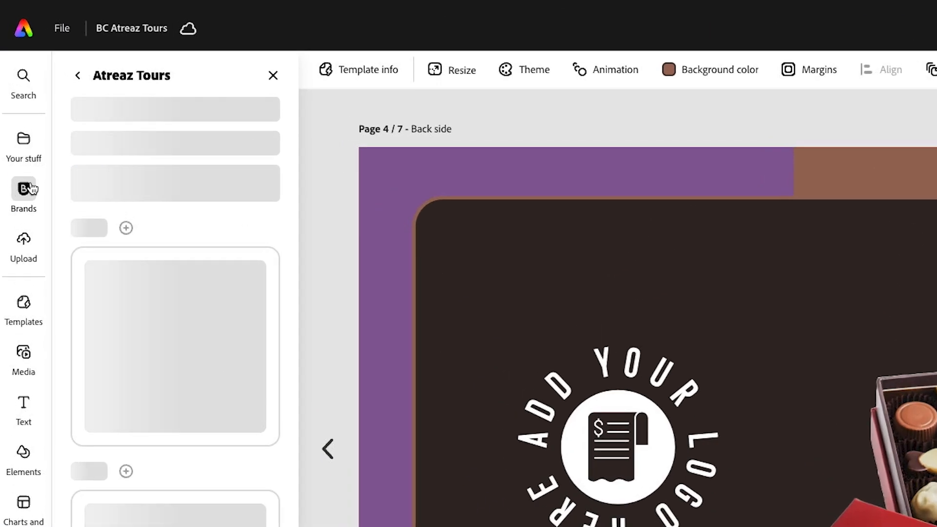
left_click(147, 112)
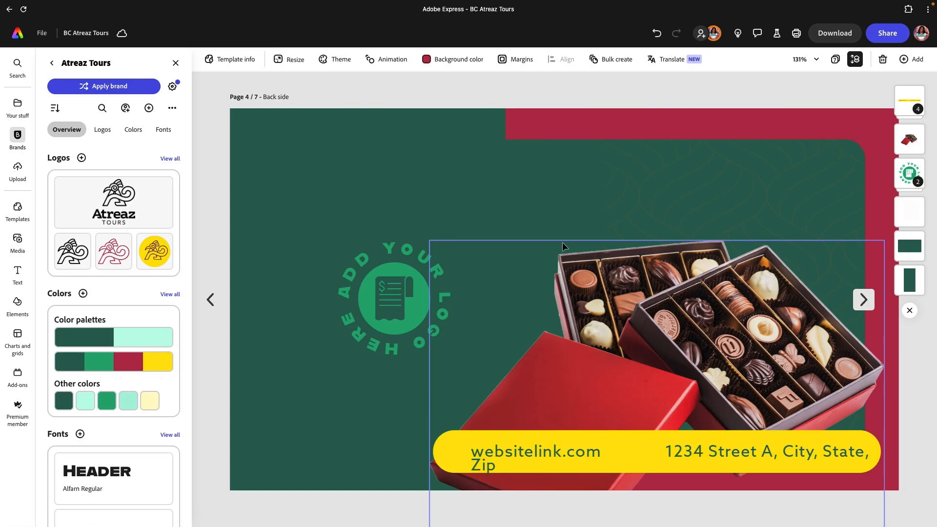
left_click(765, 341)
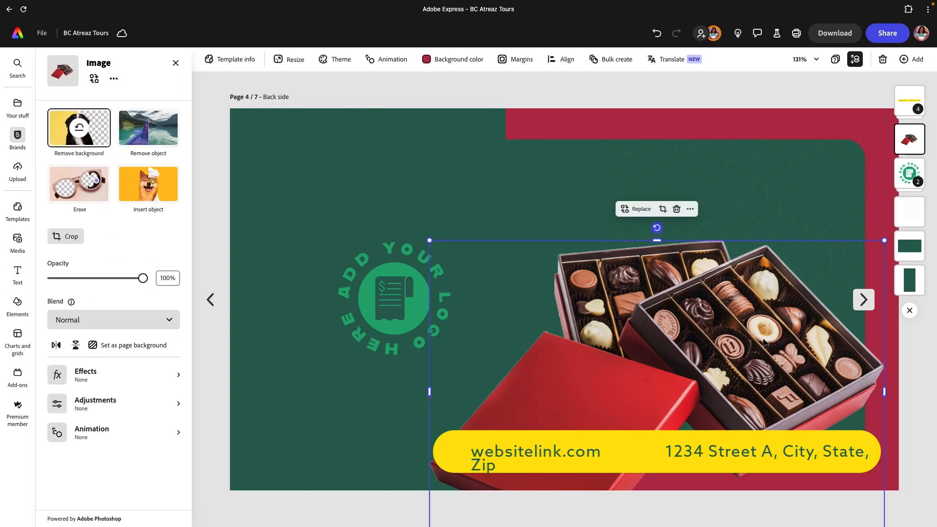
key("Delete")
Delete the placeholder logo's receipt icon and circular text from the back side.
double_click(426, 270)
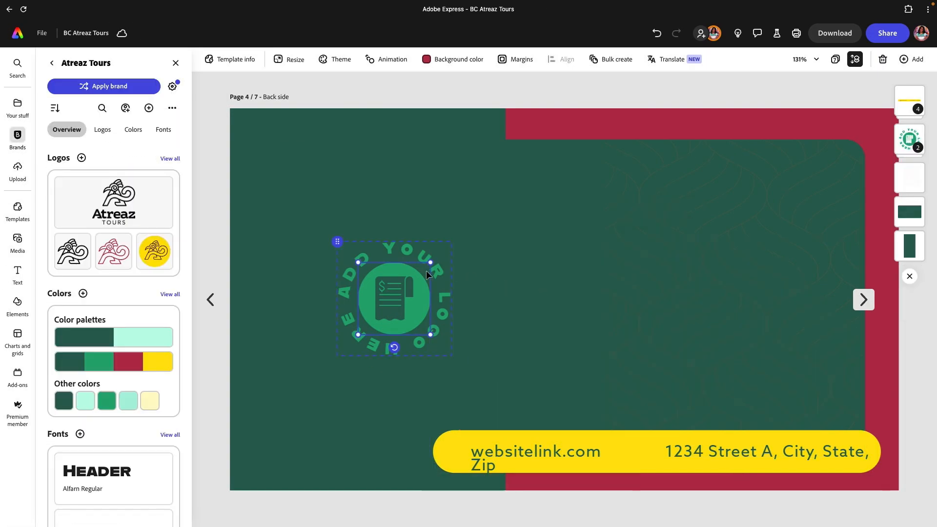
key("Delete")
left_click(341, 239)
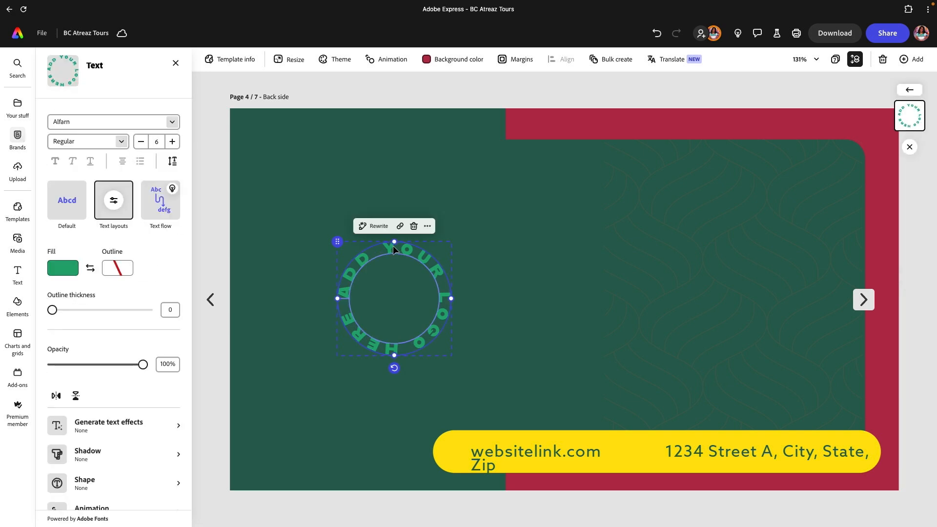
key("Delete")
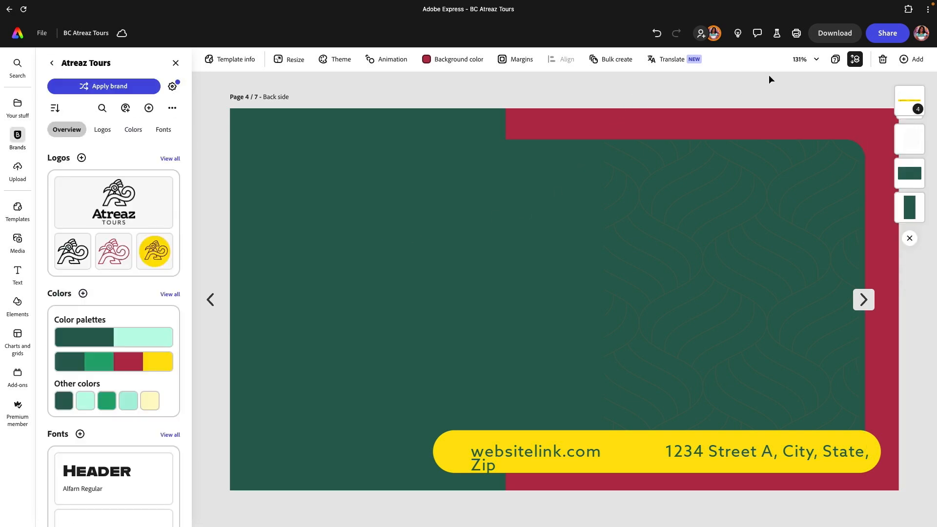
Search the media library for "nature" and add the sunset coastal landscape with the wooden boardwalk to the card's back side.
left_click(176, 63)
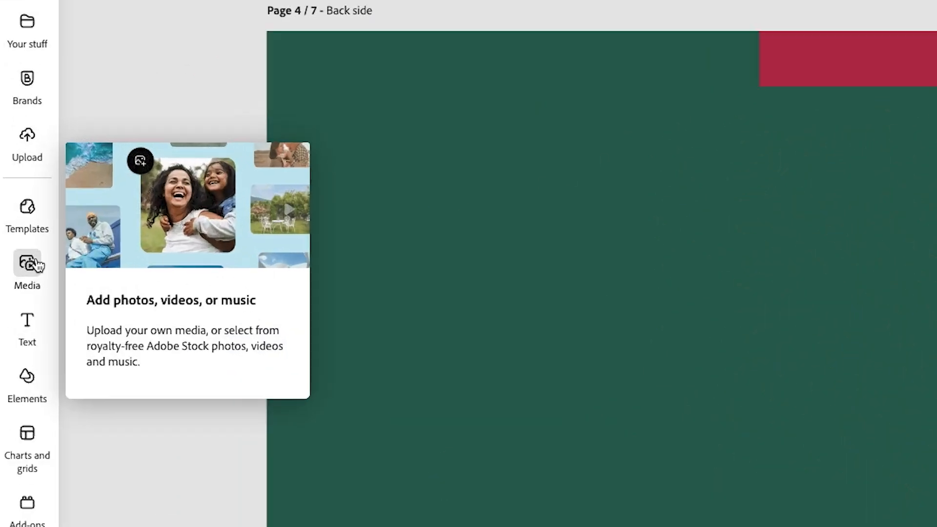
left_click(18, 239)
left_click(125, 155)
type("nature")
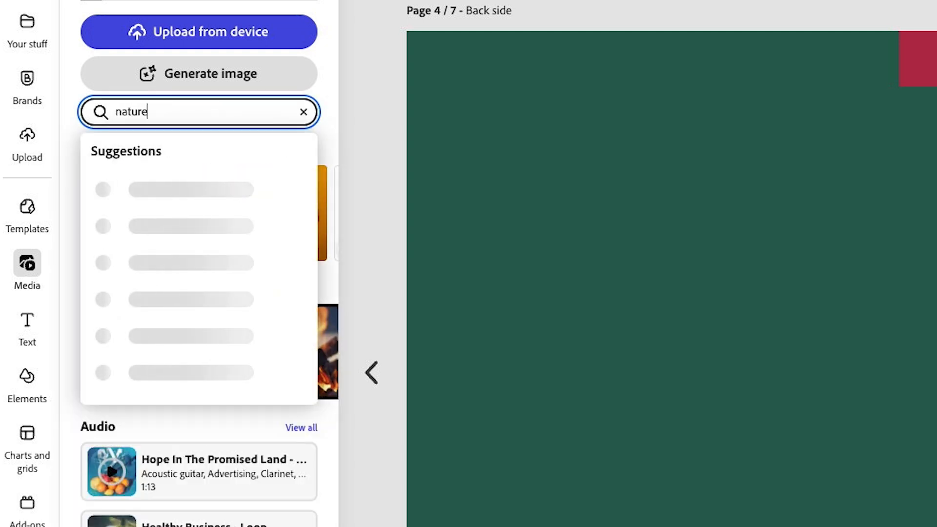
key("Return")
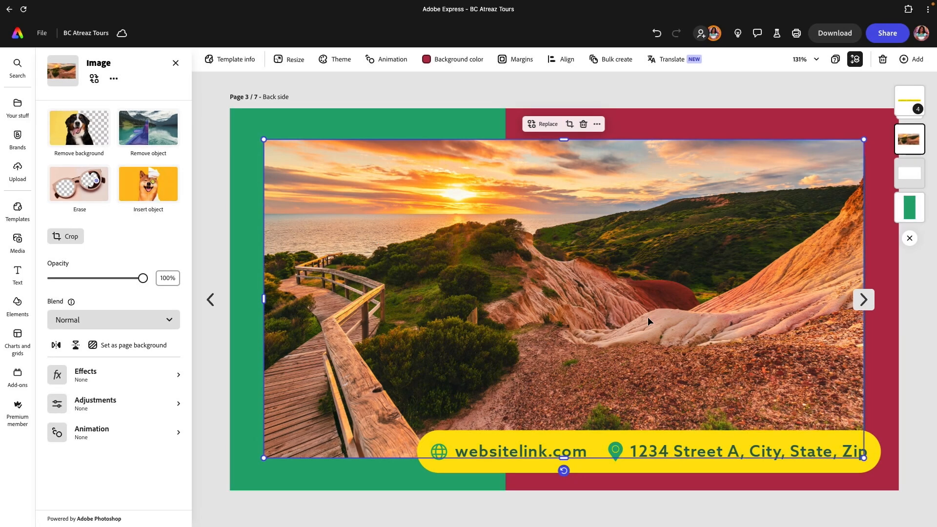
left_click(694, 91)
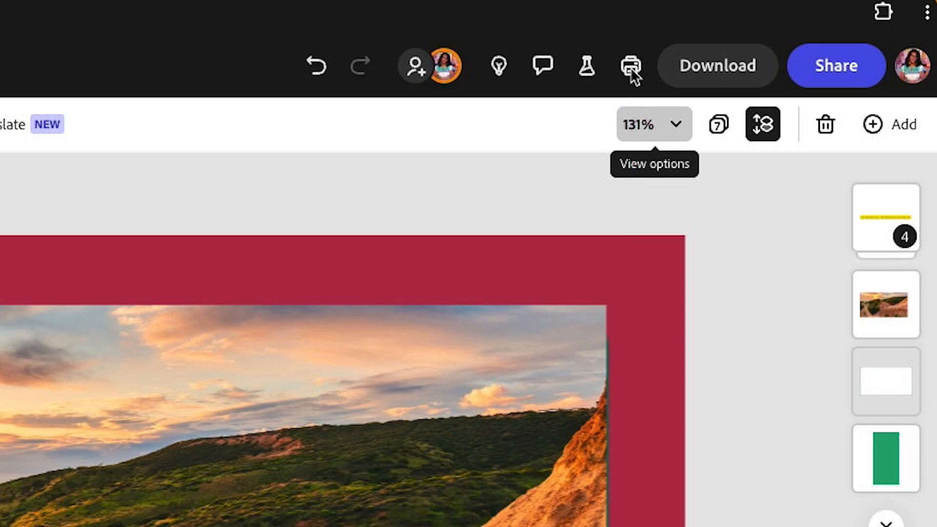
Open the business card print options and choose page 2 as the front and page 3 as the back.
left_click(630, 67)
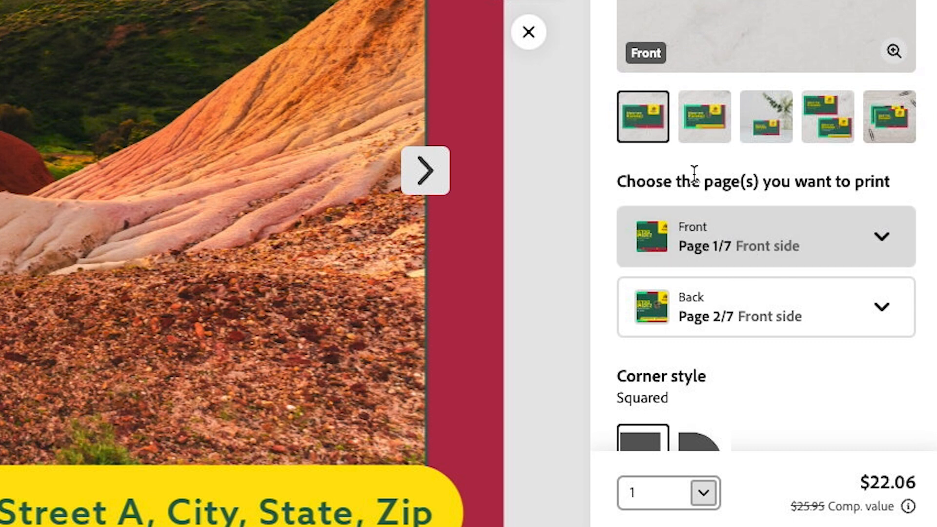
left_click(694, 247)
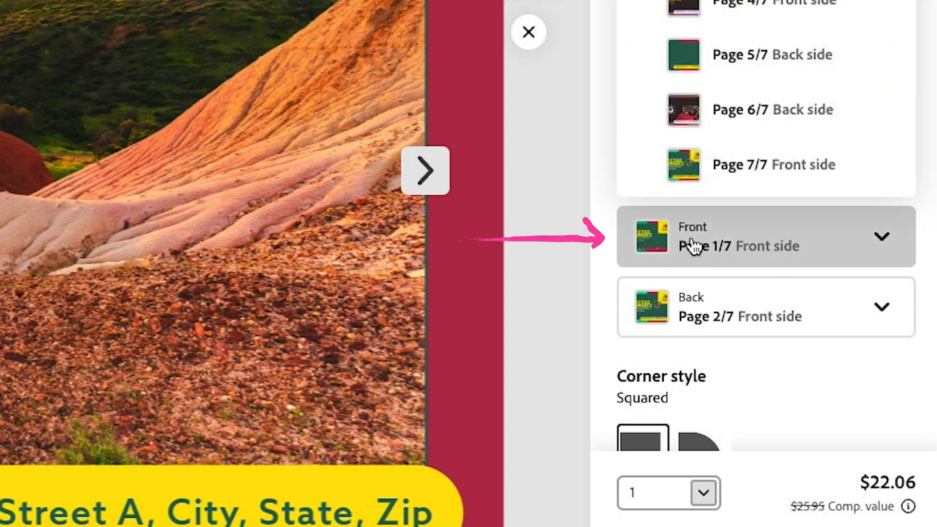
key("Down")
key("Return")
left_click(734, 320)
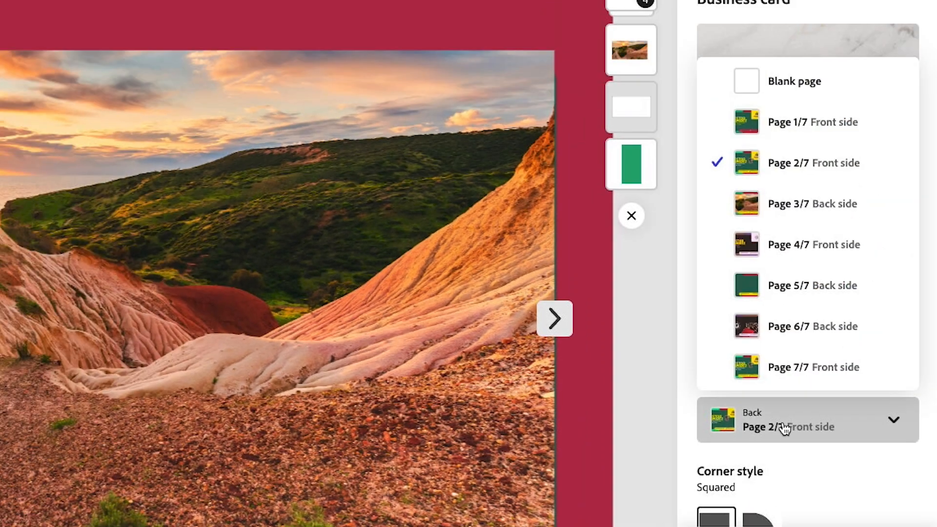
left_click(820, 214)
Preview the business card mockups showing the back and both sides together, and check the available pack quantities.
left_click(762, 279)
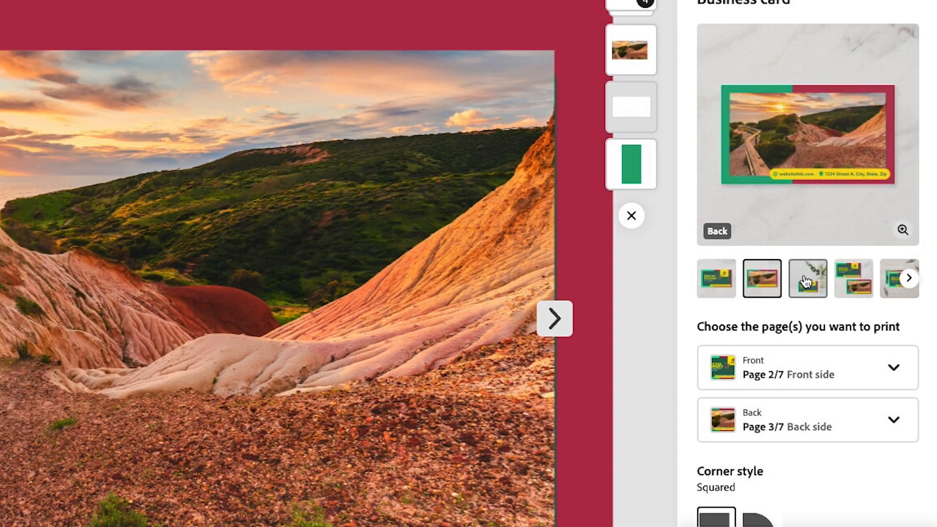
left_click(806, 282)
left_click(854, 278)
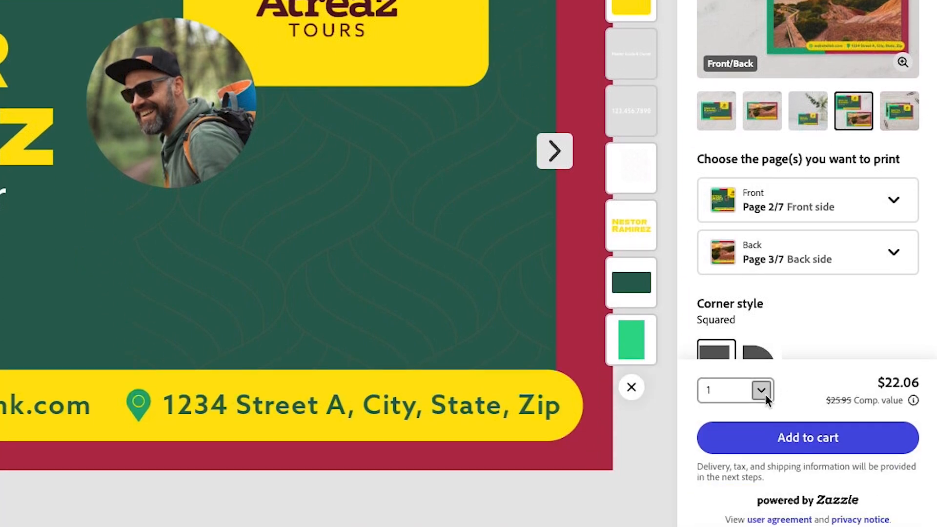
left_click(762, 392)
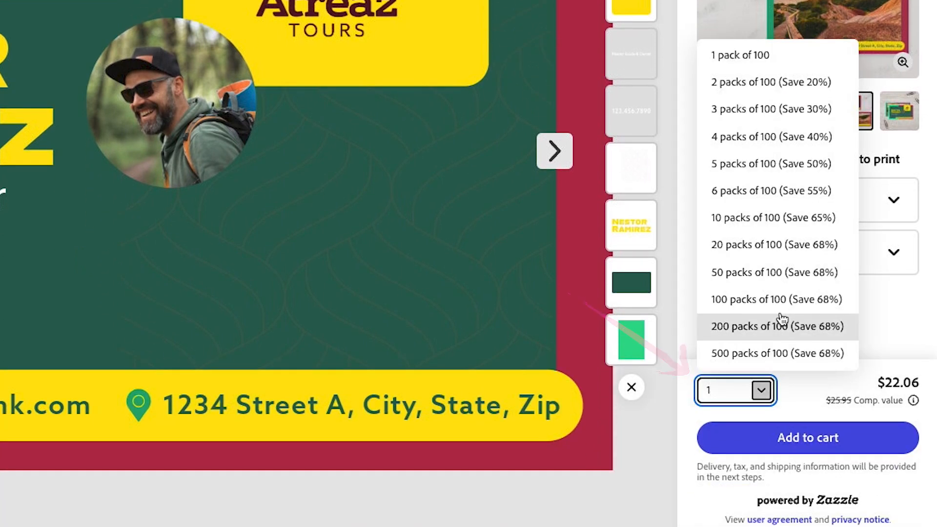
left_click(806, 399)
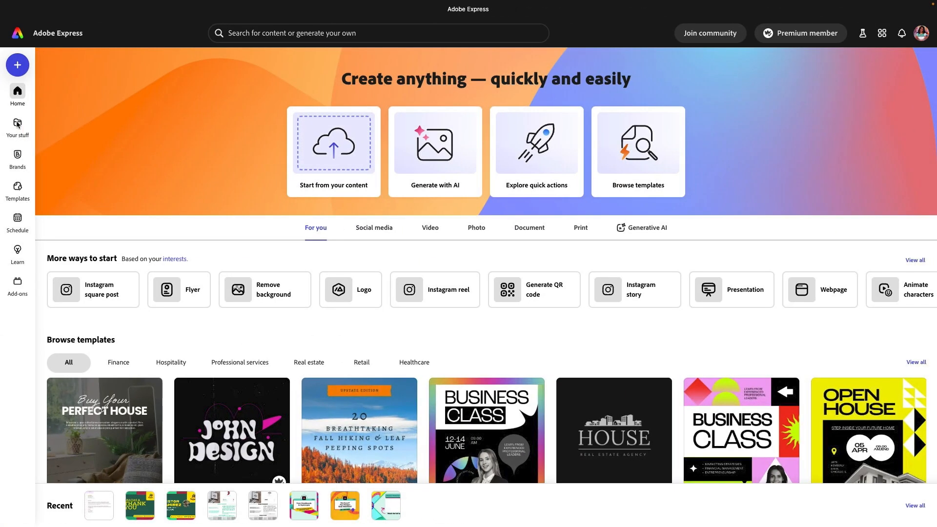
Start a new file from the letterhead template in the Mocha Mousse Inspired Templates library.
left_click(17, 125)
left_click(267, 161)
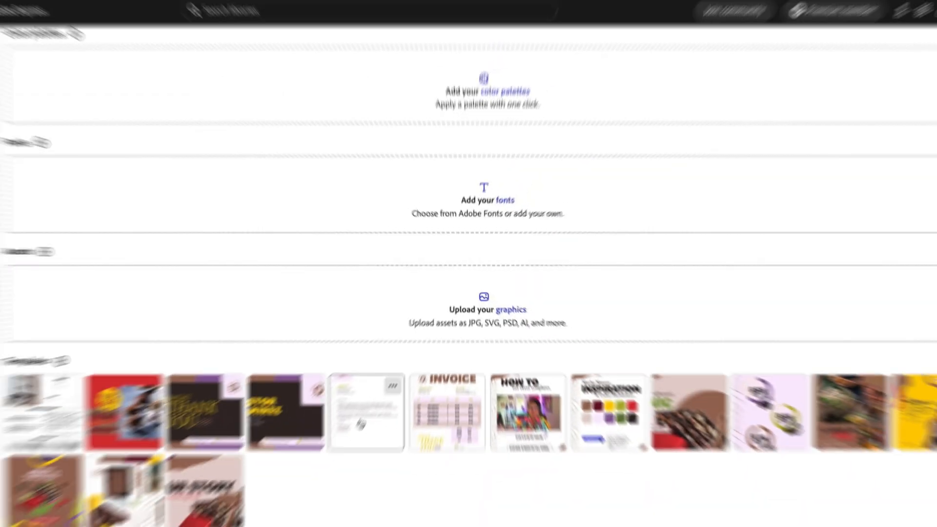
left_click(360, 421)
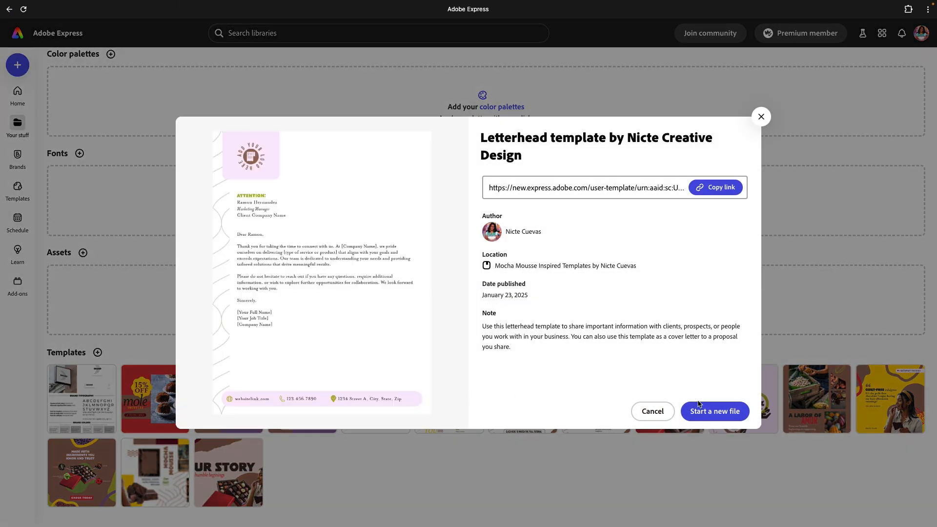
left_click(700, 412)
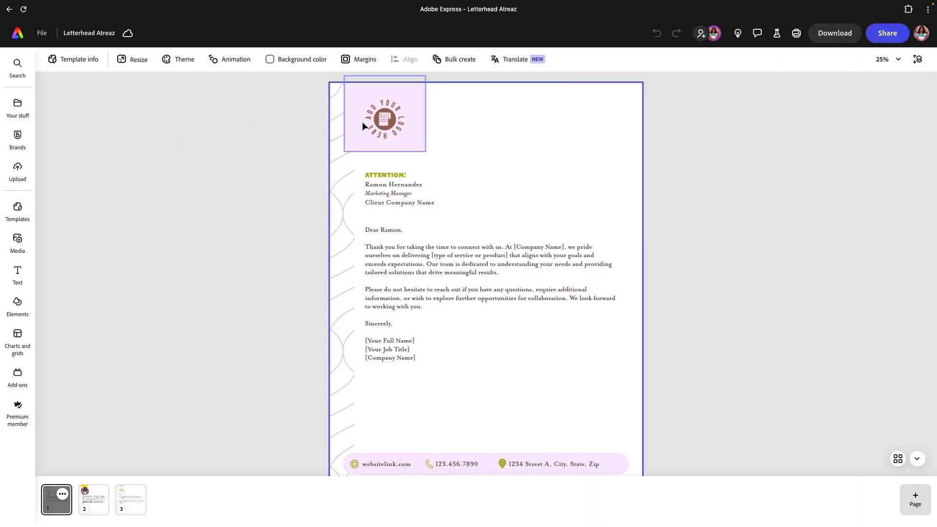
Set the fill of the letterhead's logo rectangle and footer bar to the yellow from the Sales Palette.
left_click(417, 104)
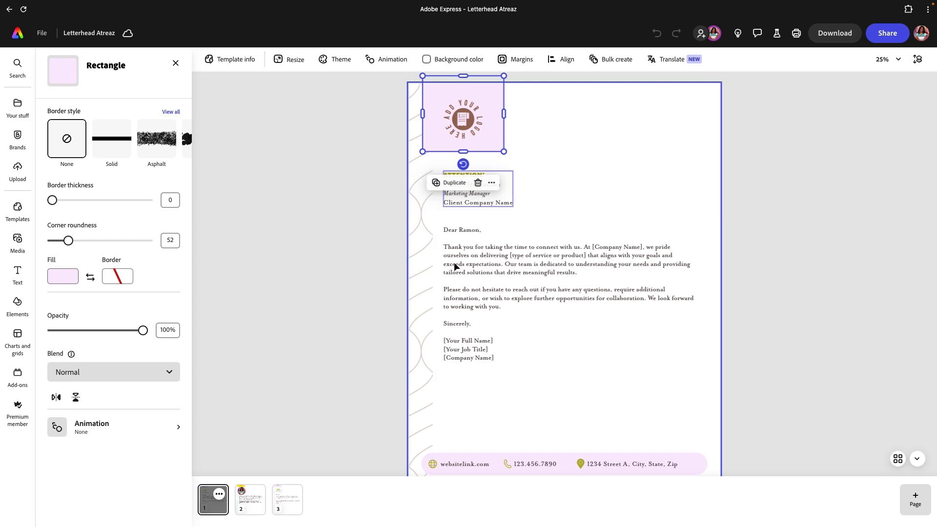
left_click(450, 454, "shift")
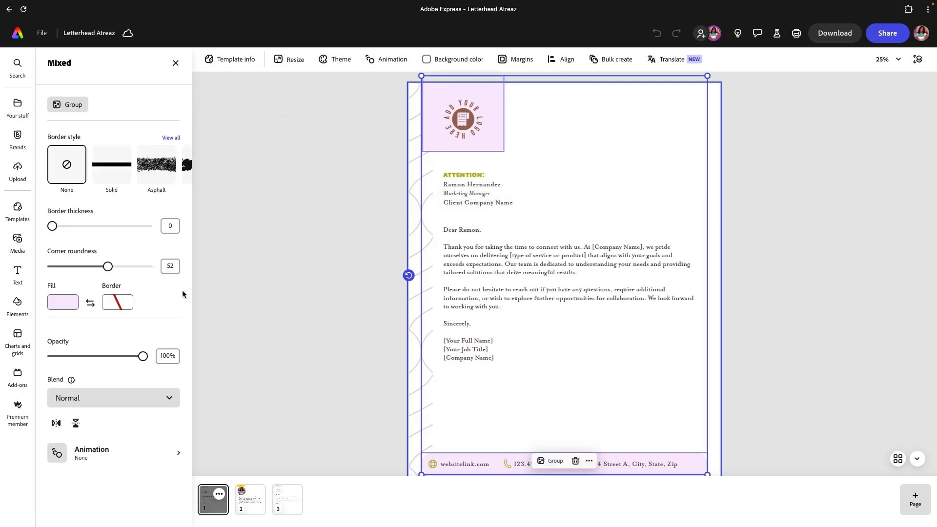
left_click(72, 303)
left_click(163, 416)
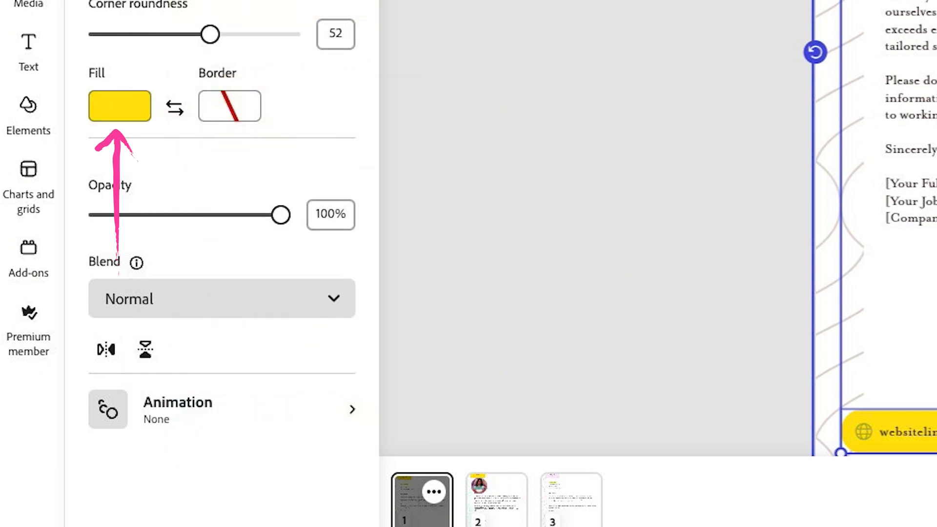
key("Escape")
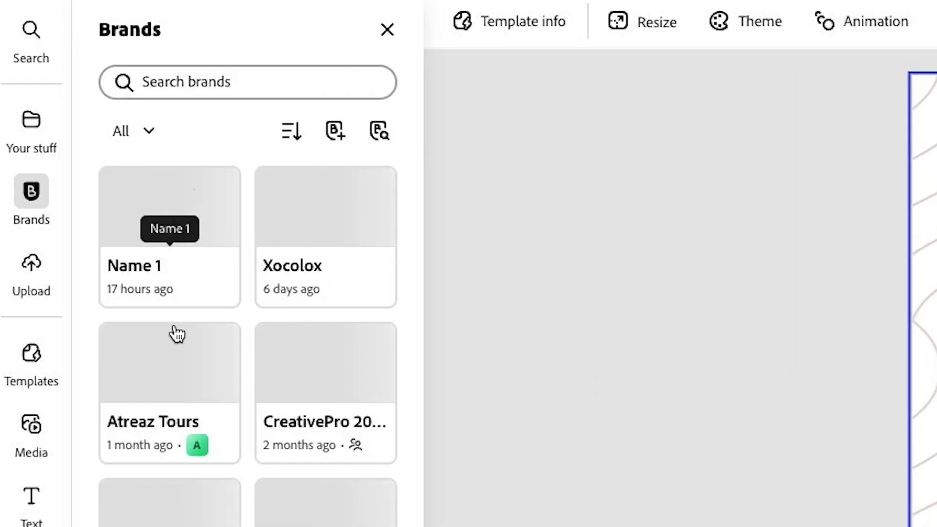
Apply the Atreaz Tours brand to the letterhead page with fonts included and colors excluded.
left_click(77, 210)
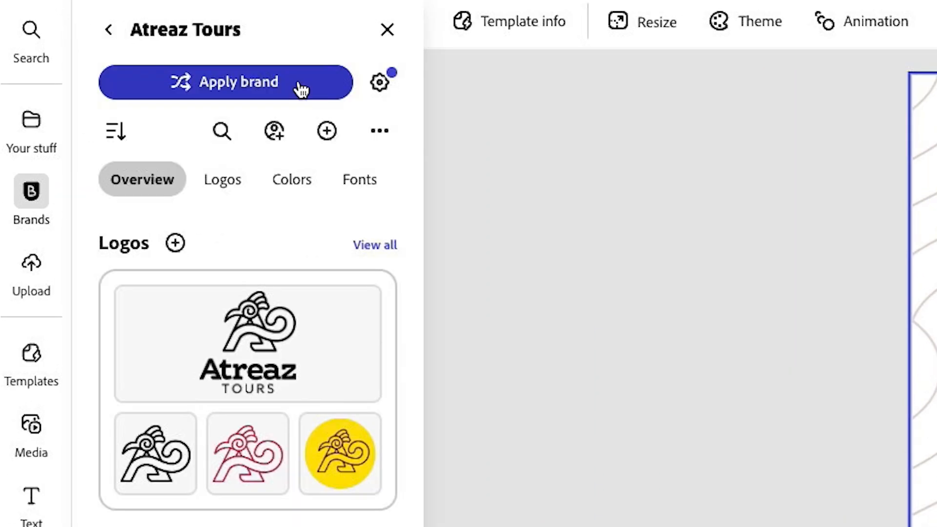
left_click(381, 84)
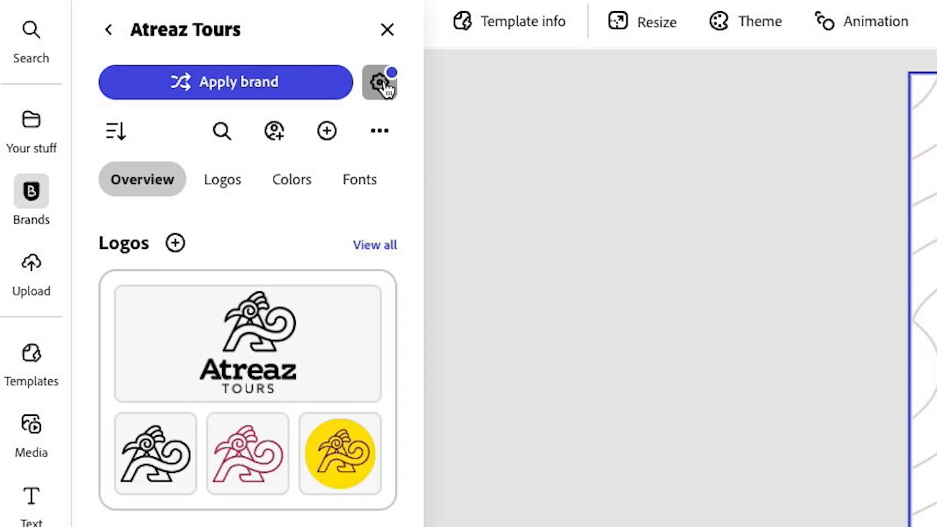
left_click(213, 267)
left_click(202, 228)
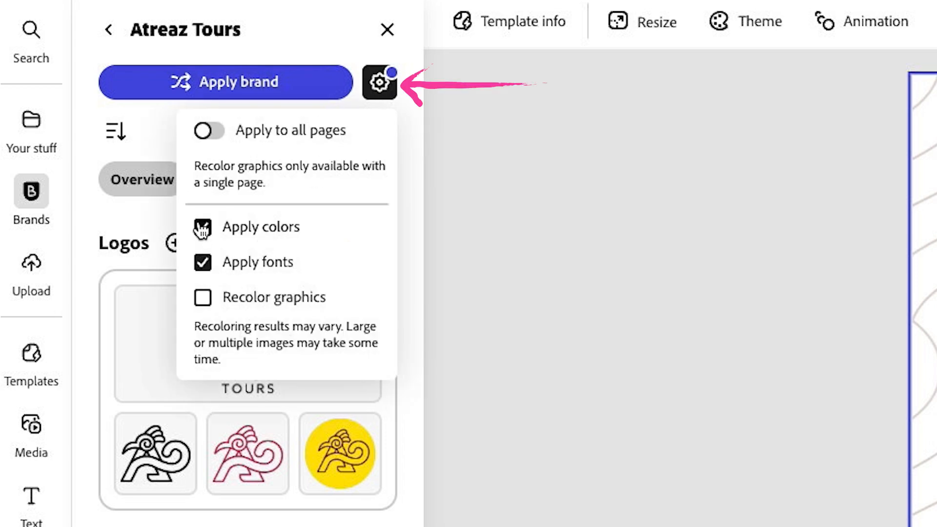
left_click(282, 88)
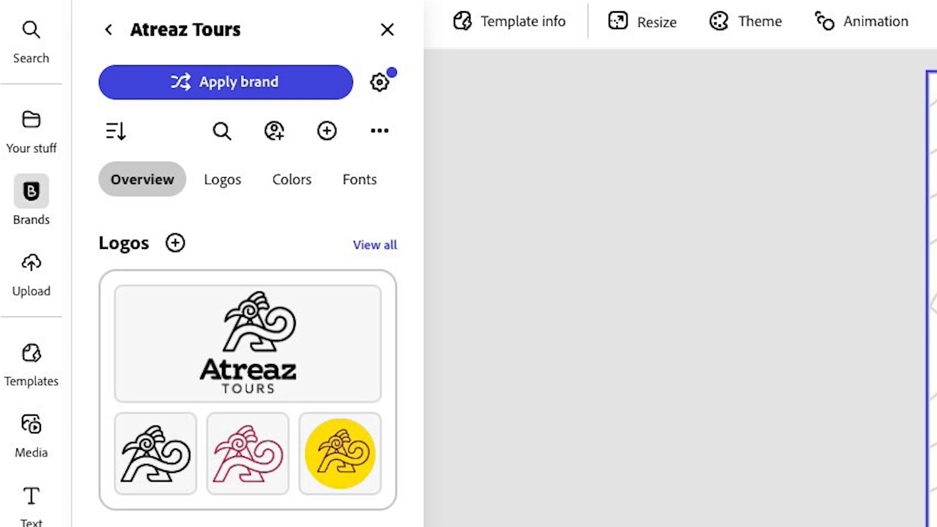
Widen the footer's contact text box so the website, phone number and address fit on one line.
left_click(621, 444)
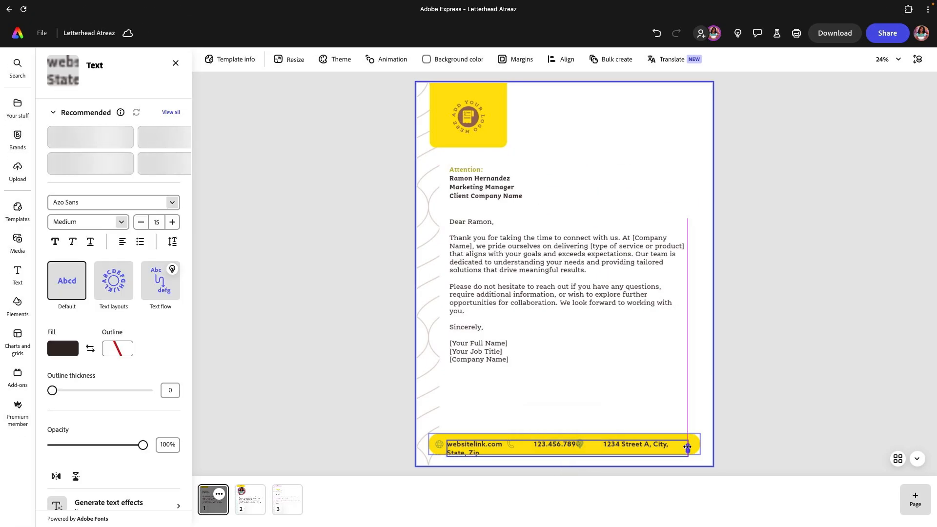
left_click_drag(687, 447, 712, 447)
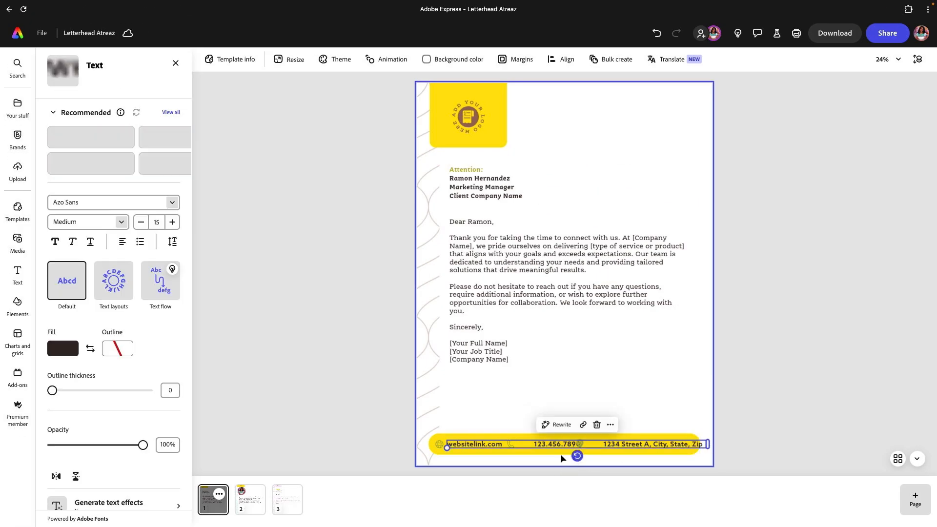
left_click(601, 447)
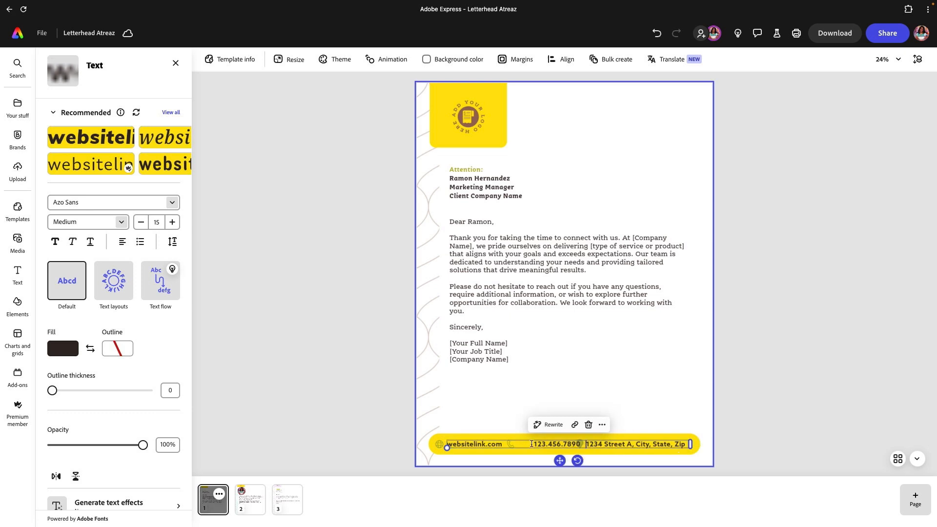
Remove the extra spaces between the footer's contact details and set the text's font size to 14.
left_click(531, 443)
key("BackSpace")
key("BackSpace")
key("BackSpace")
key("BackSpace")
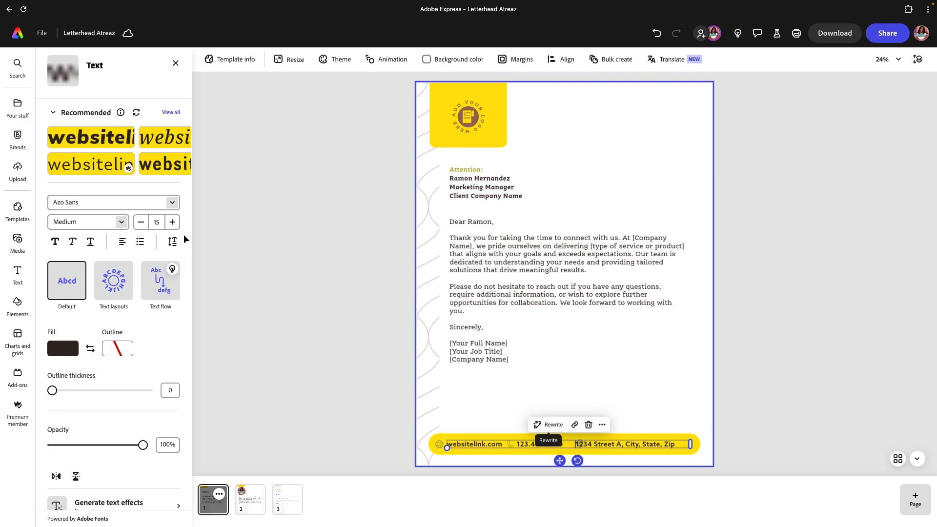
left_click(142, 223)
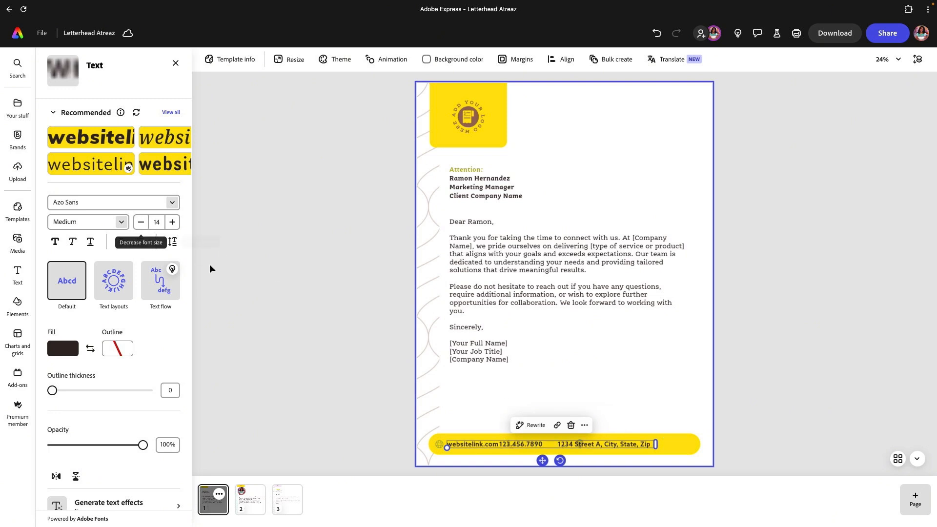
key("Escape")
Set the fill of the footer's globe, phone and location icons to the green from the Sales Palette.
left_click(507, 444)
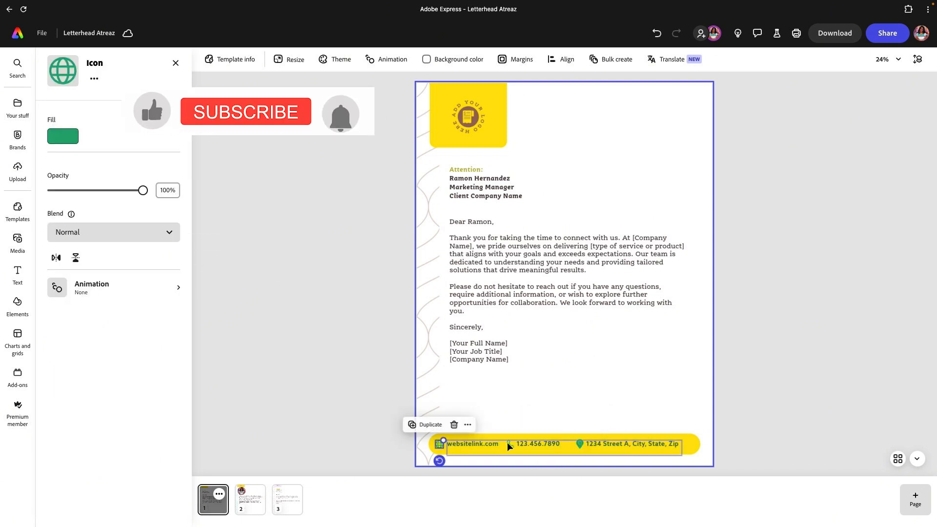
left_click(507, 442, "shift")
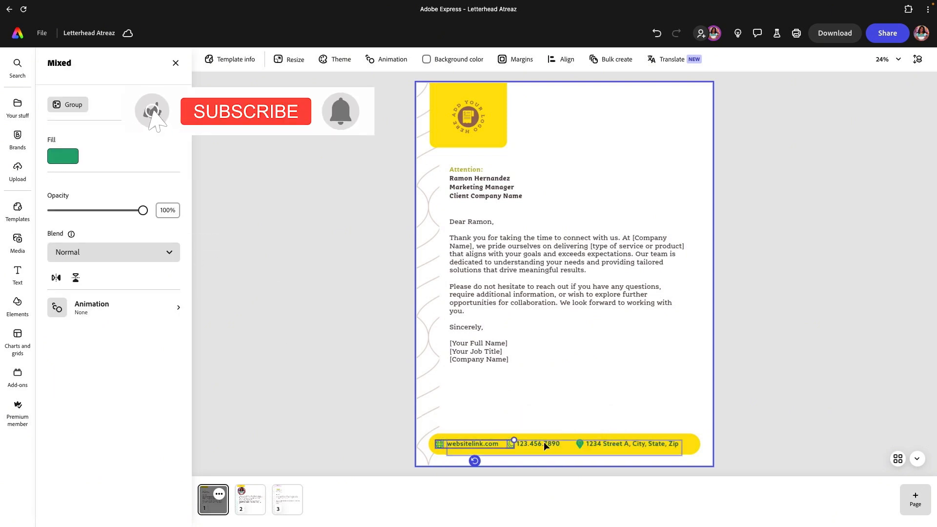
left_click(59, 161)
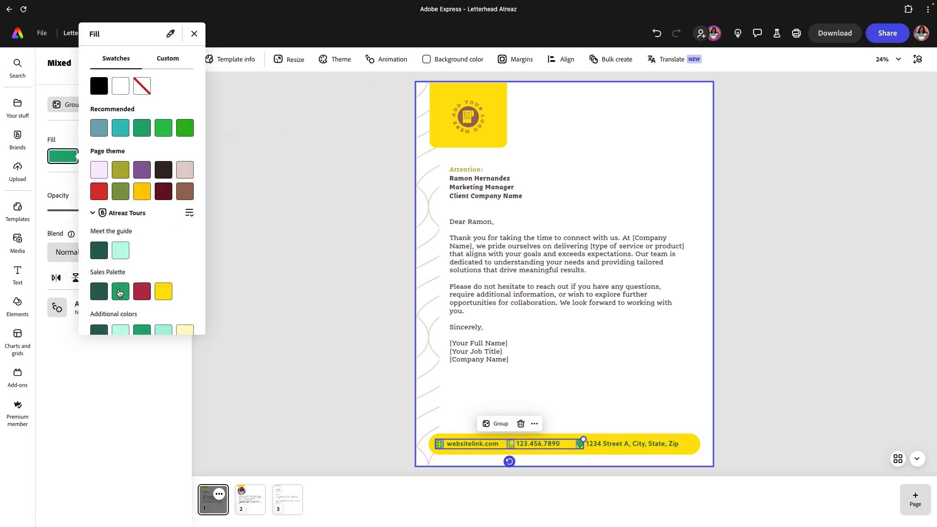
left_click(285, 279)
left_click(286, 280)
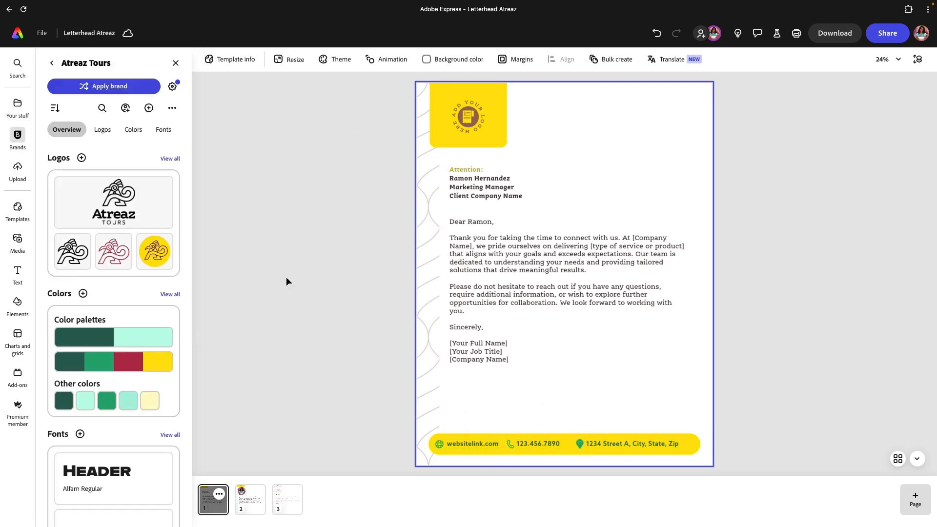
Replace the placeholder logo with the full-color Atreaz Tours brand logo, positioned on the yellow rectangle.
left_click(467, 105)
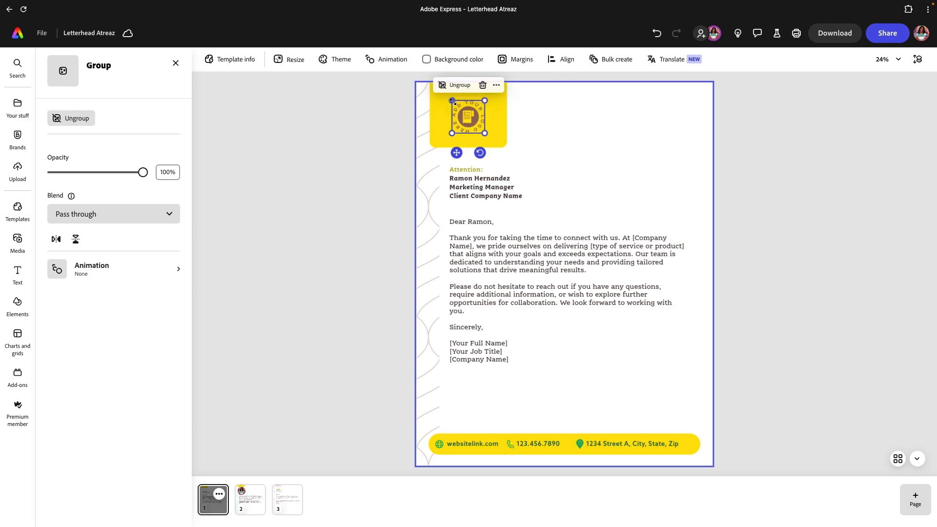
left_click(483, 86)
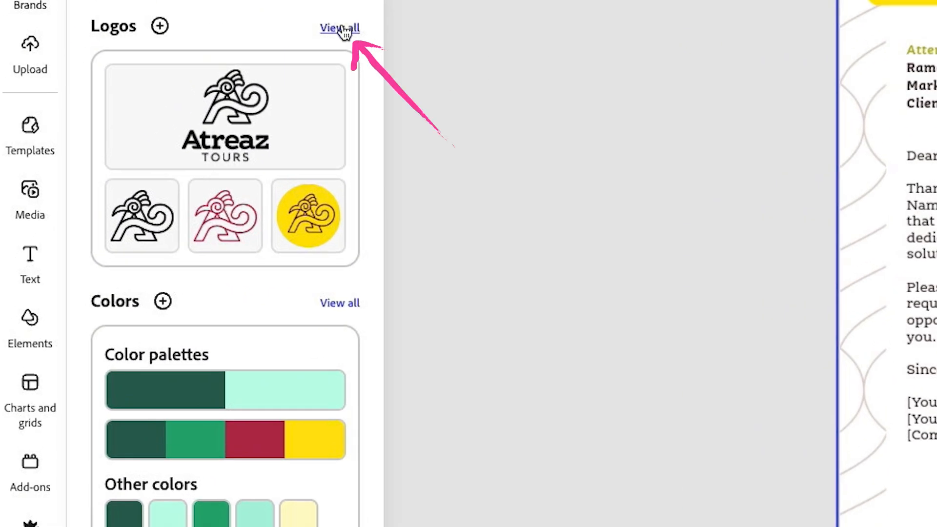
left_click(170, 158)
left_click(156, 481)
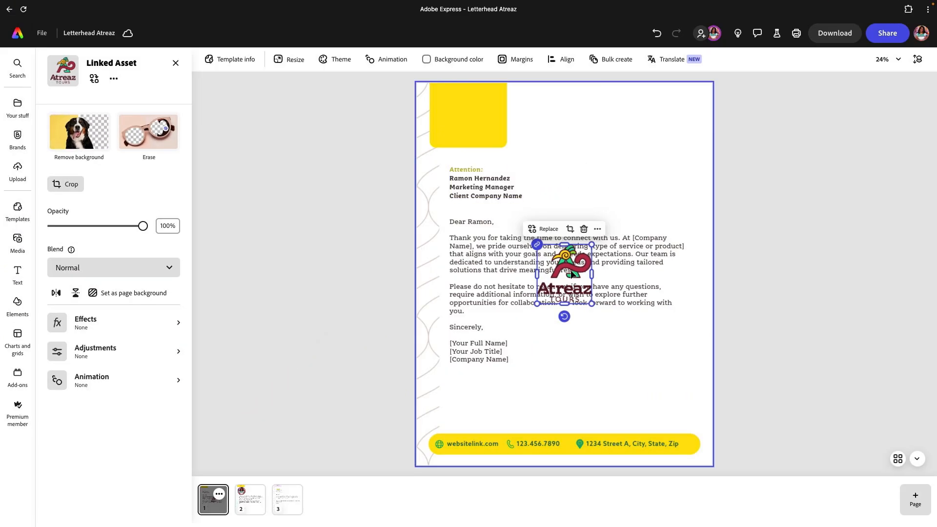
left_click_drag(566, 269, 469, 108)
Replace the patterned strip along the letterhead's side edge with the bird-motif pattern image from the Atreaz Tours brand.
left_click(437, 160)
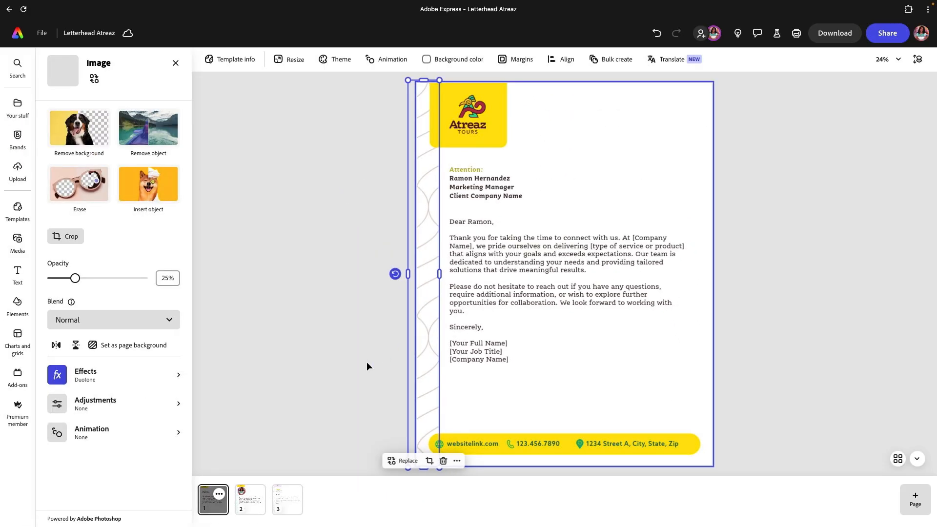
left_click(17, 137)
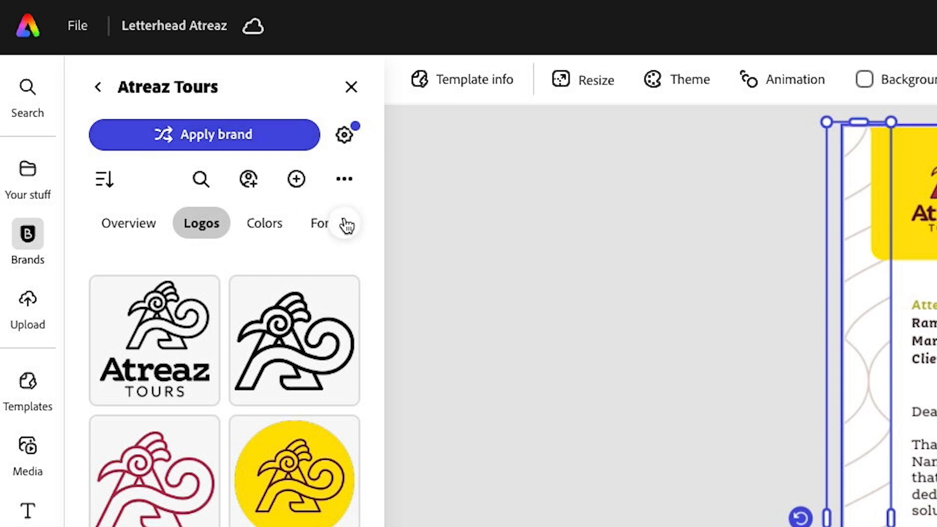
left_click(191, 140)
left_click(351, 229)
left_click_drag(163, 322, 426, 289)
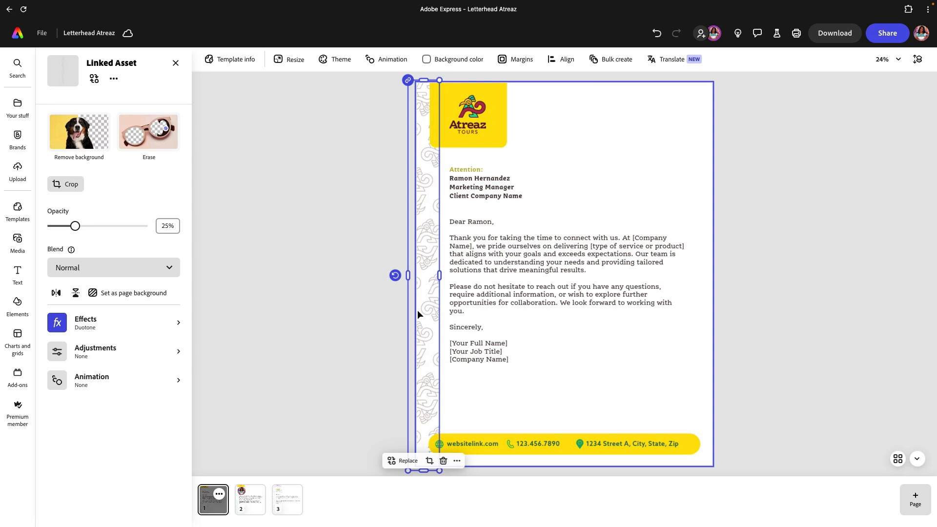
Remove the Duotone effect from the side pattern strip so it uses its original colors.
left_click(84, 323)
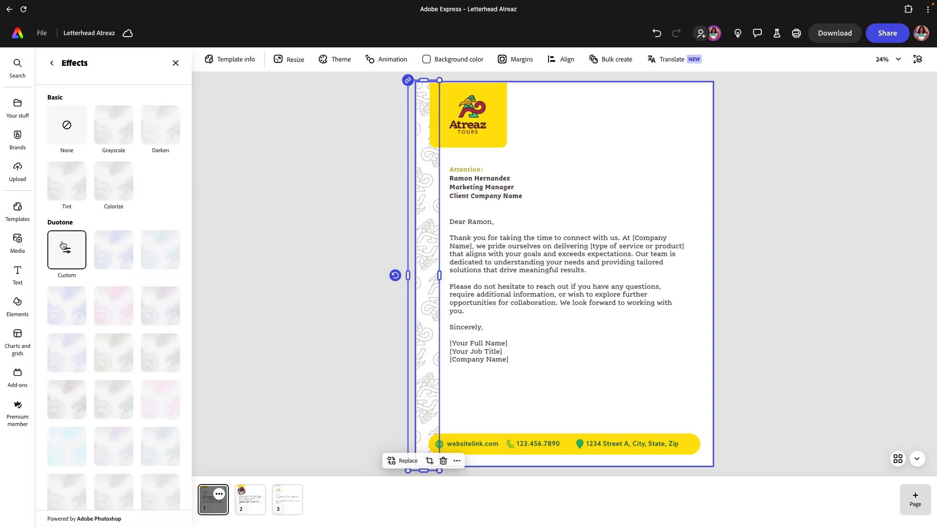
left_click(68, 133)
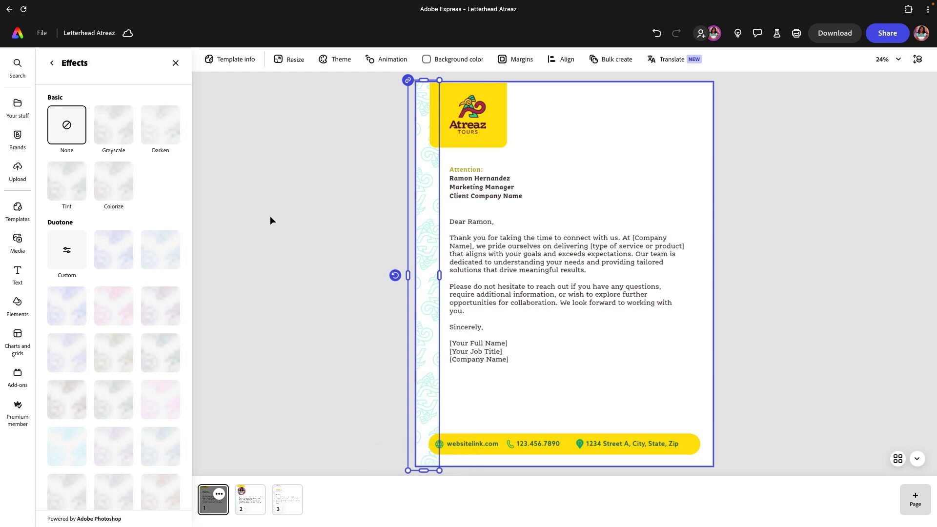
left_click(270, 220)
left_click(410, 290)
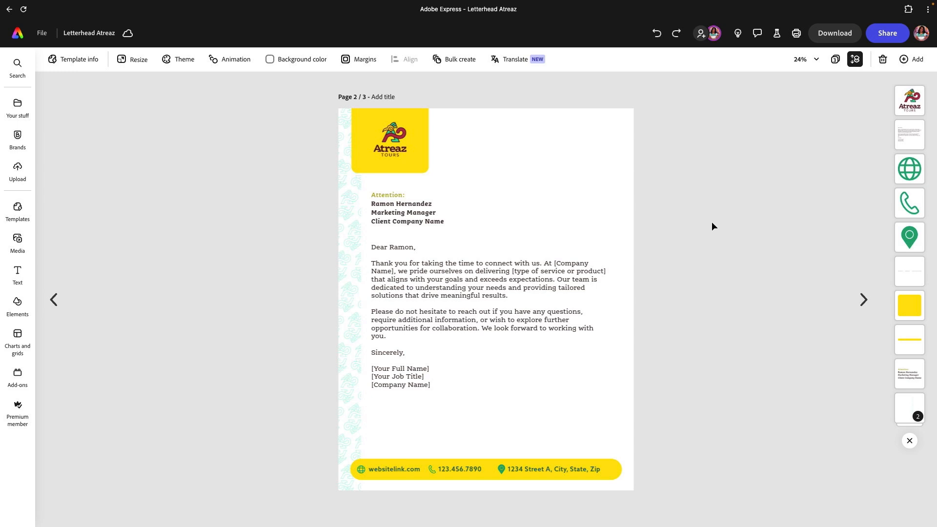
Delete the letter body text and the recipient block from page 2 of the letterhead.
left_click(568, 272)
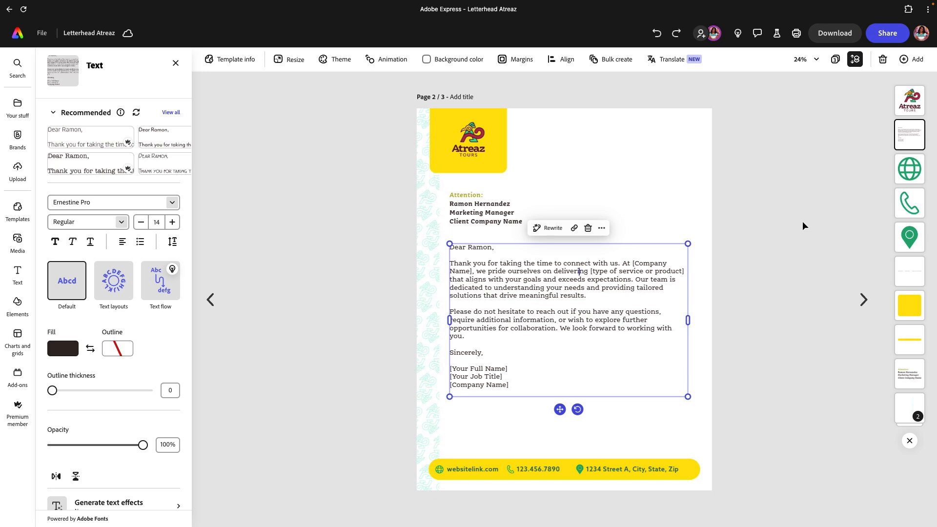
key("Escape")
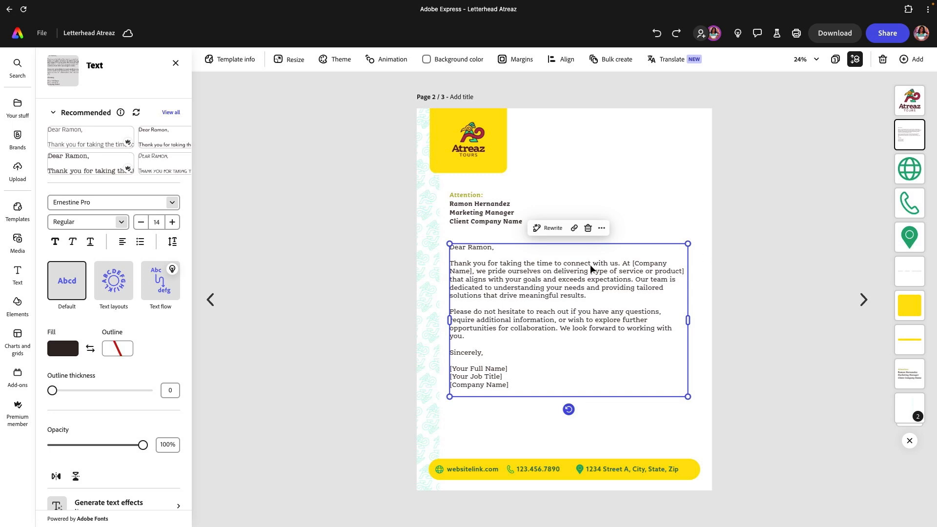
left_click(501, 222, "shift")
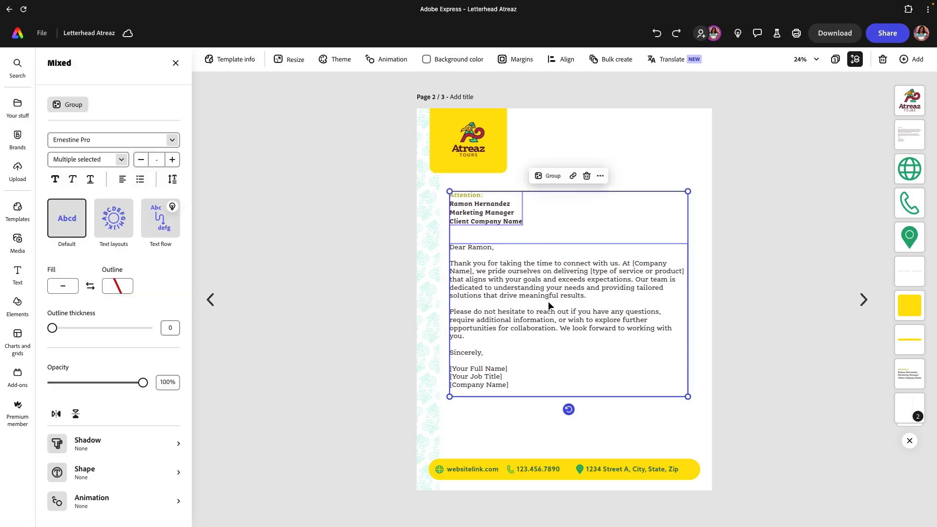
key("Delete")
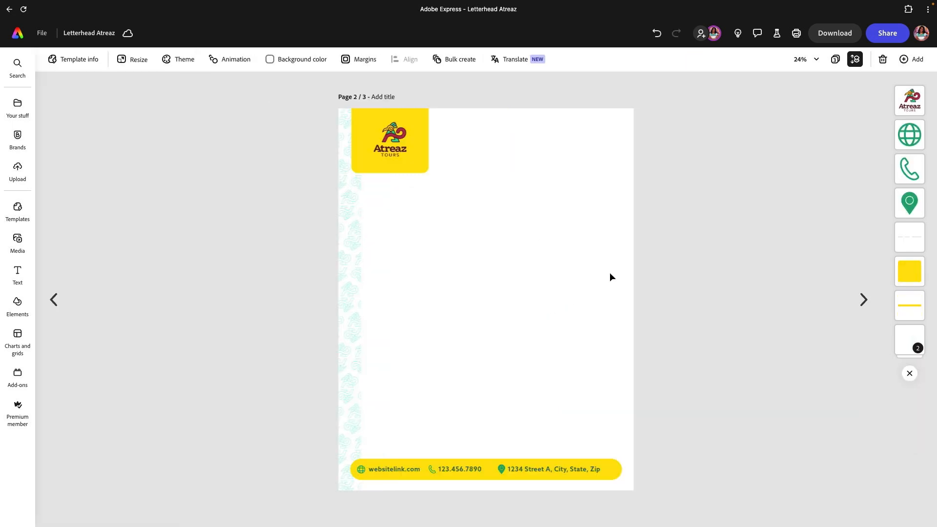
Set up the letterhead for print and delivery as an 8.5"x11" flyer.
left_click(797, 34)
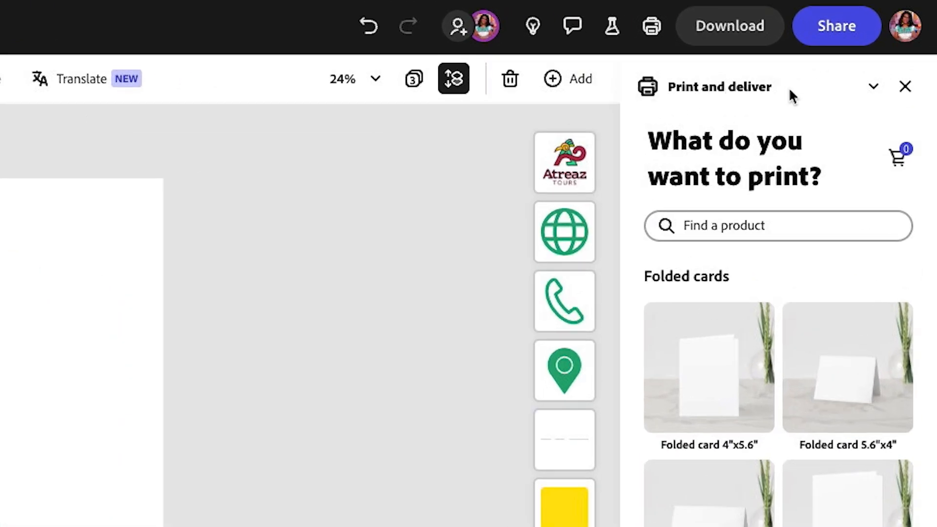
scroll(709, 488, "down", 15)
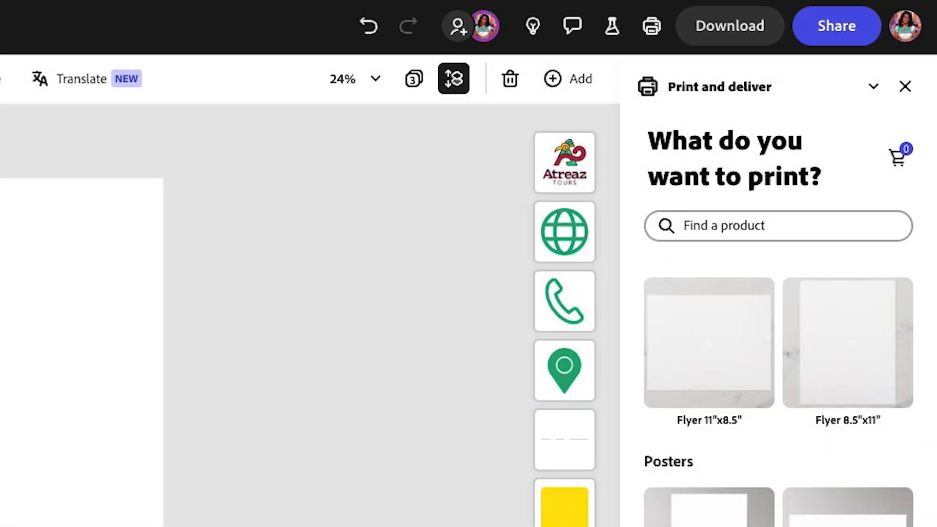
scroll(838, 388, "down", 3)
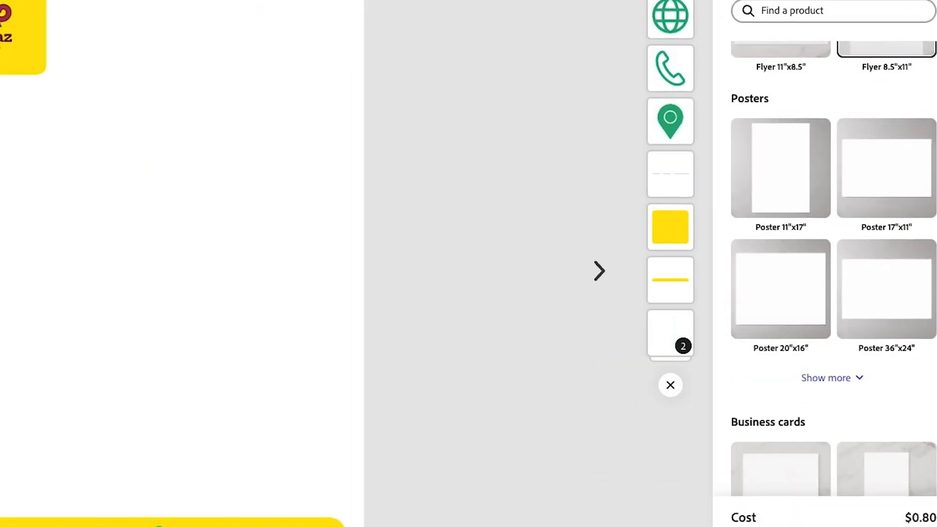
left_click(872, 483)
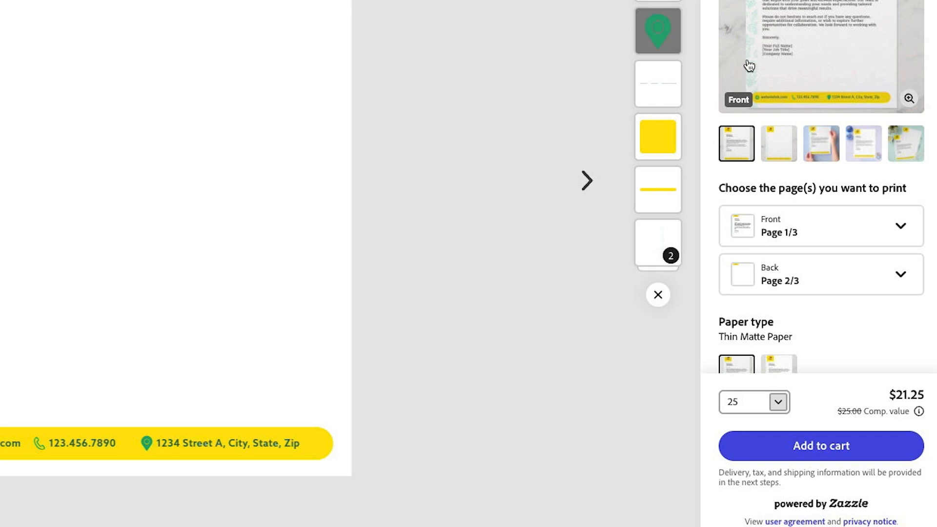
Preview the printed letterhead in the hand-held and tabletop mockups, ending on the front view.
left_click(817, 147)
left_click(864, 148)
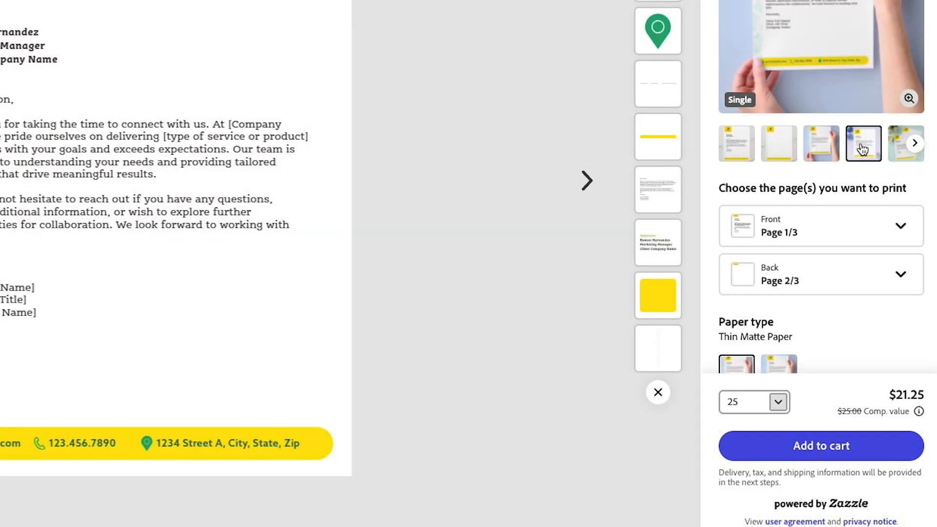
left_click(737, 143)
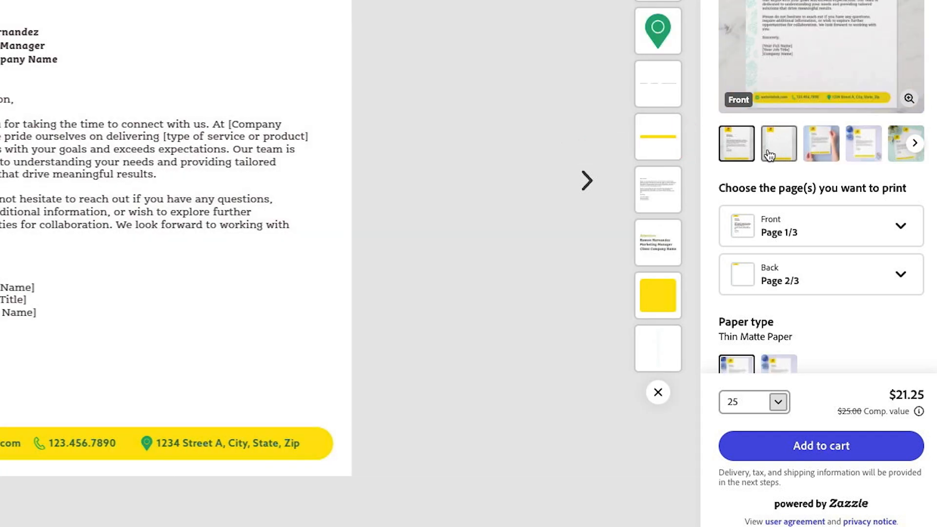
Set the front print page to Page 2/3 and preview the blank letterhead in the hand-held mockup.
left_click(781, 230)
left_click(807, 364)
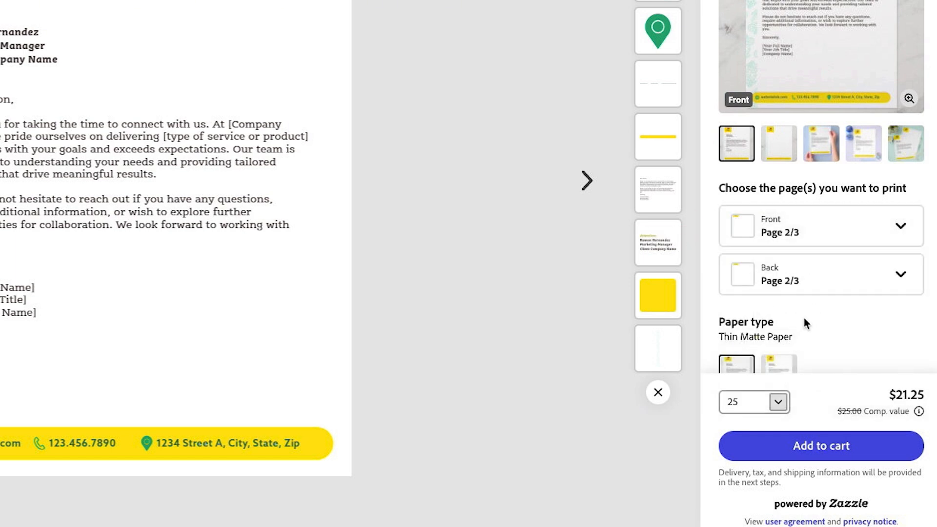
left_click(818, 145)
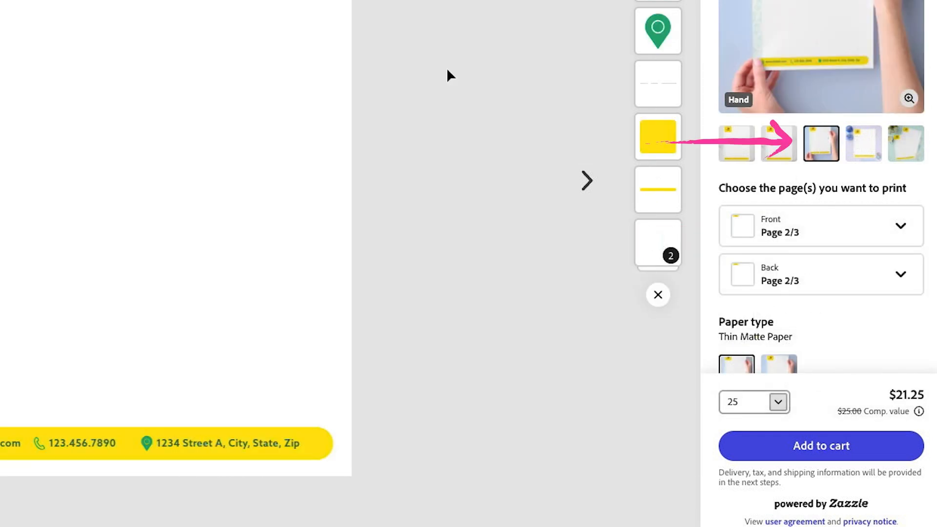